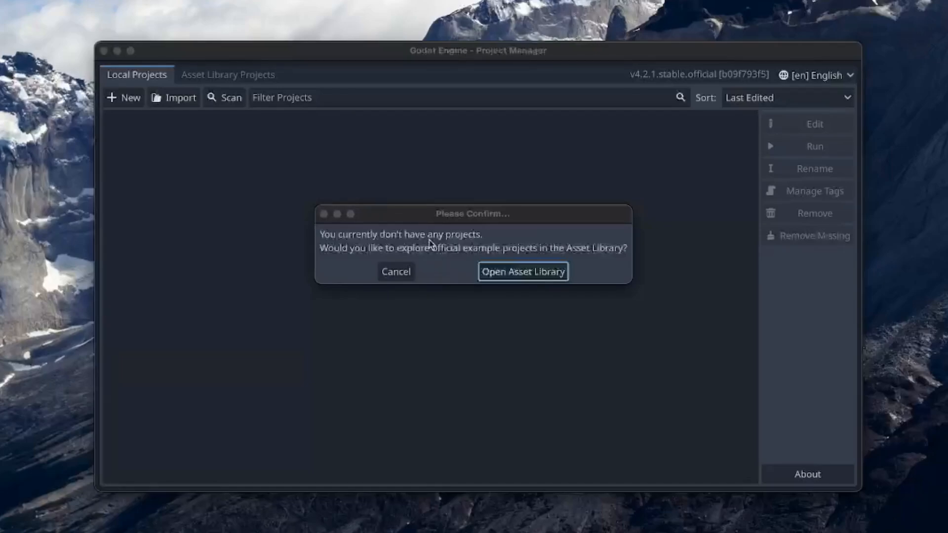
Create a project named "Getting Started With Godot 4" in its own new folder, using the Forward+ renderer and Git metadata.
click(398, 272)
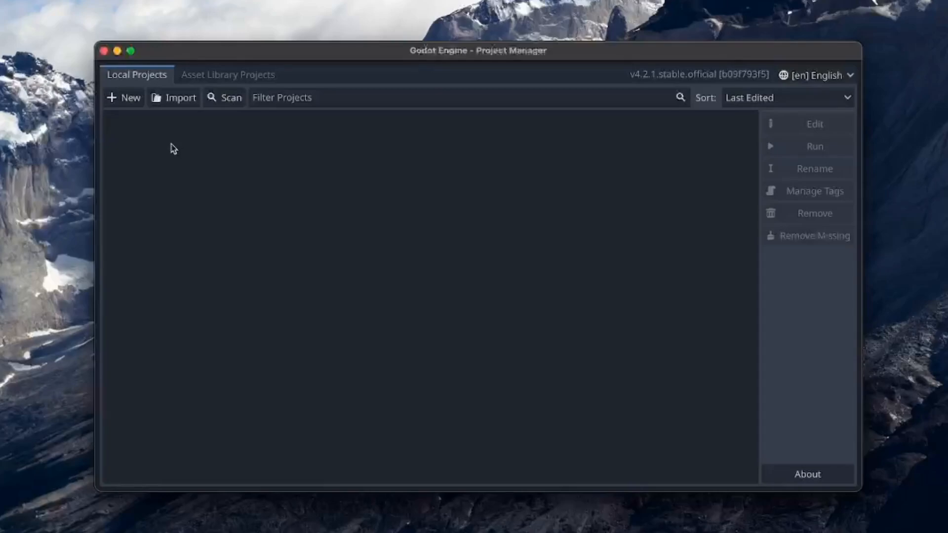
click(127, 99)
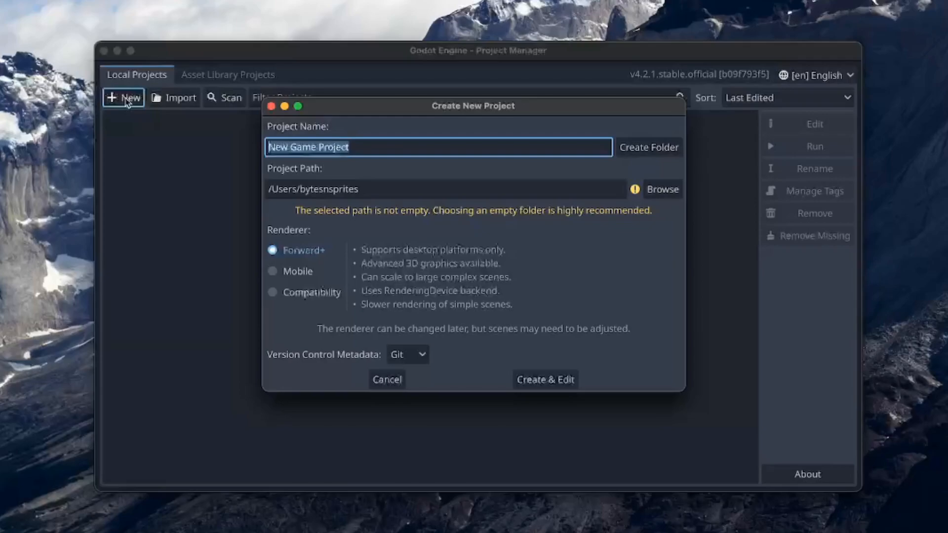
text(Getting Started With Godot 4)
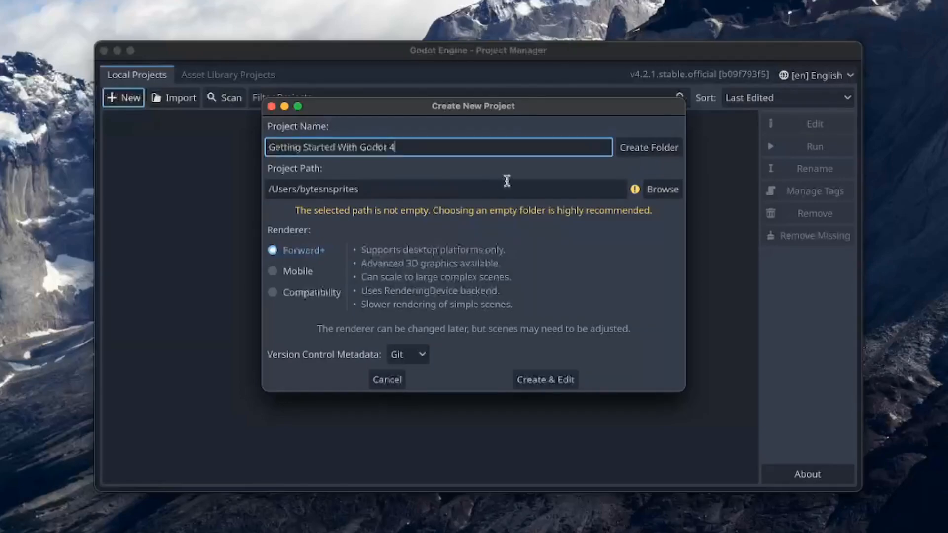
click(407, 193)
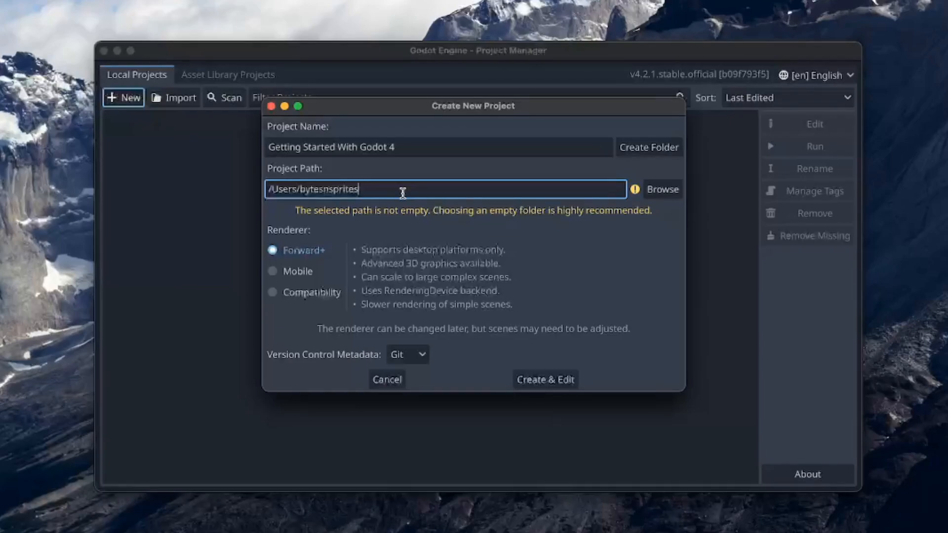
click(657, 150)
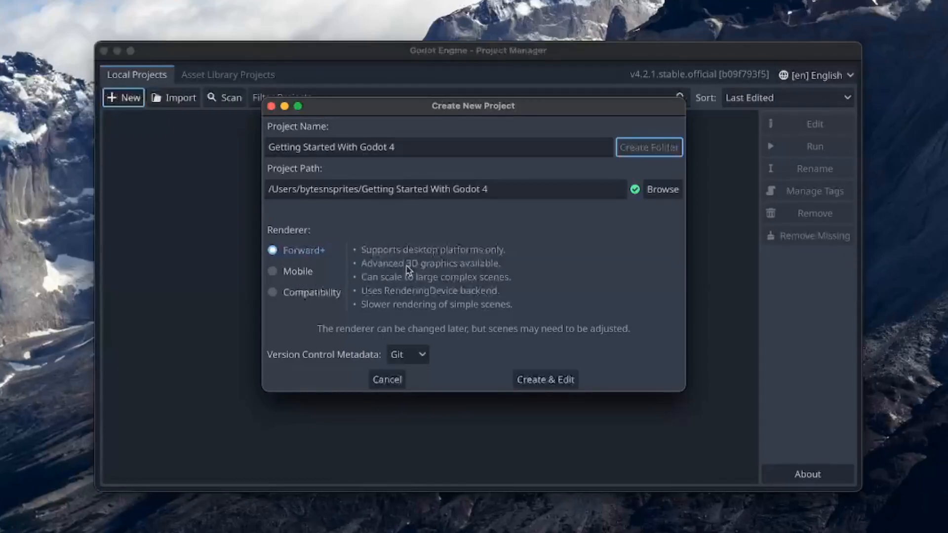
click(542, 385)
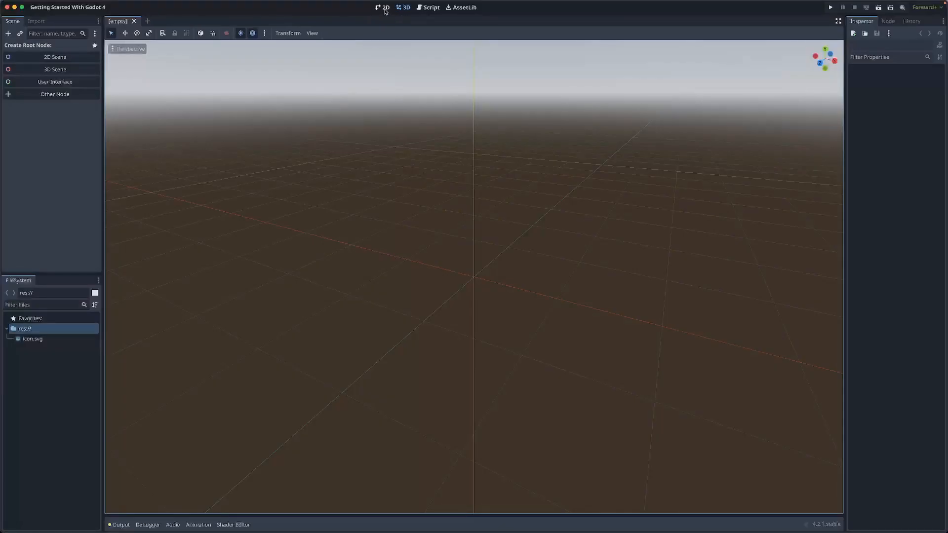
Switch to the 2D workspace and pan the canvas to bring the origin well into view.
click(384, 9)
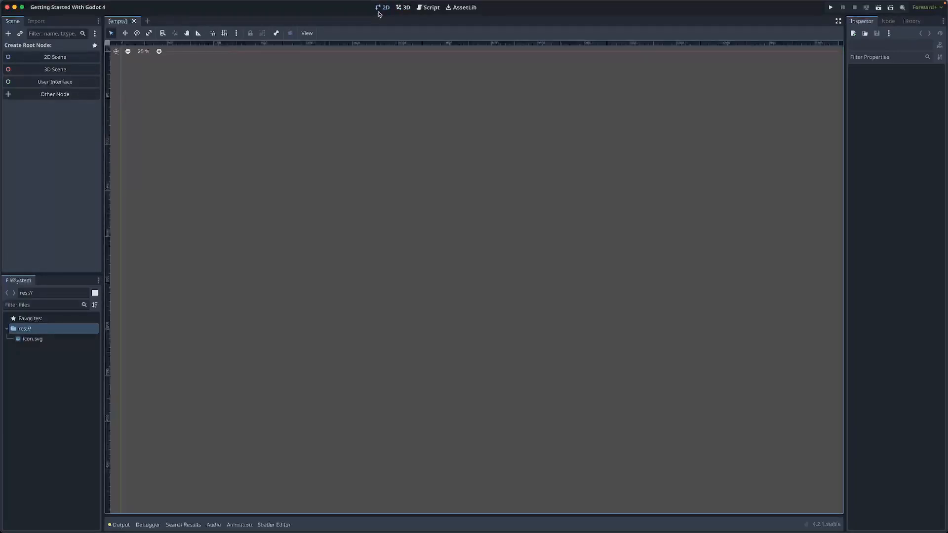
scroll(302, 119, left, 5)
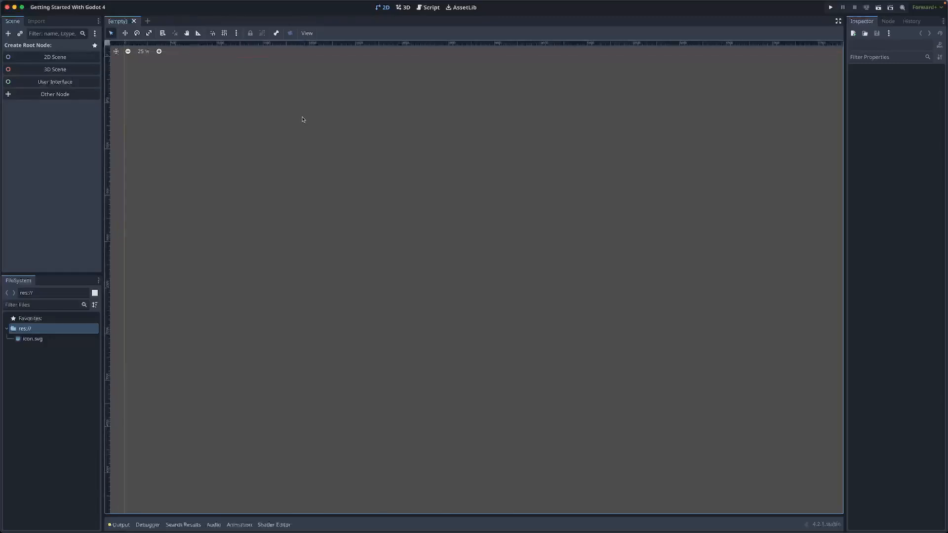
scroll(430, 210, left, 10)
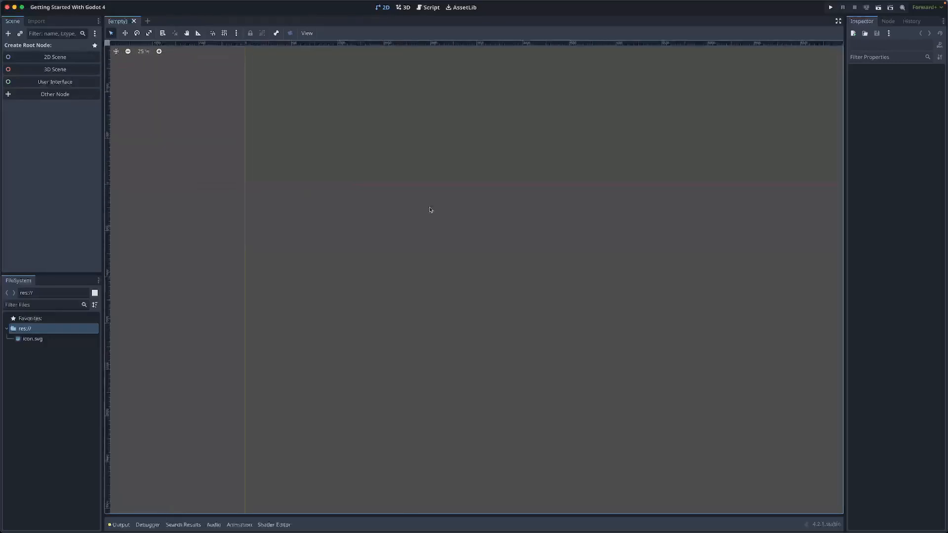
scroll(430, 210, up, 2)
scroll(430, 209, right, 5)
scroll(430, 209, left, 6)
scroll(430, 210, up, 1)
scroll(429, 209, up, 2)
scroll(430, 210, left, 1)
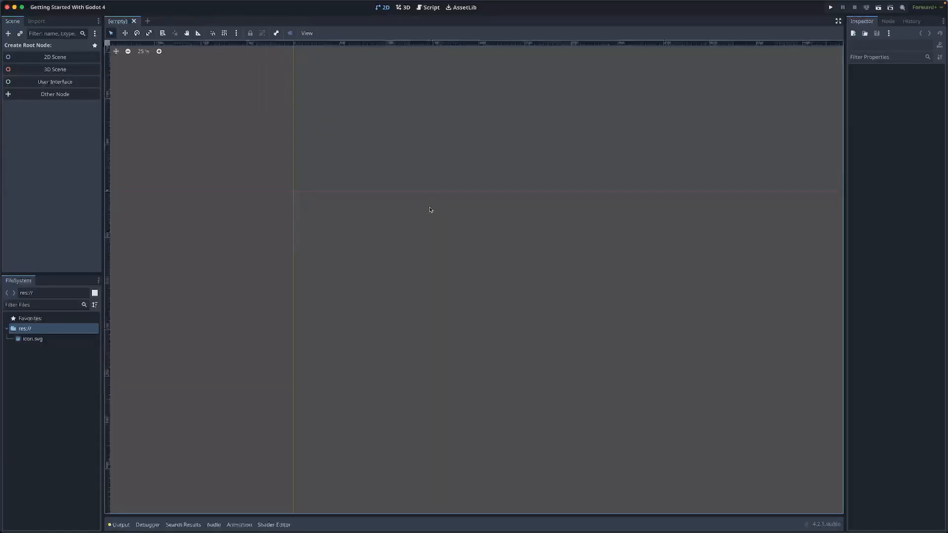
key(space)
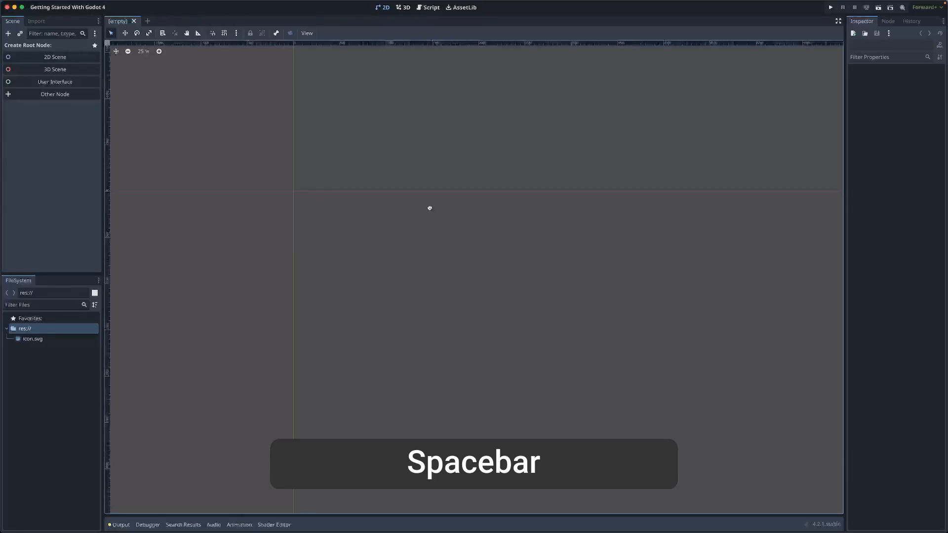
drag(430, 208, 484, 218)
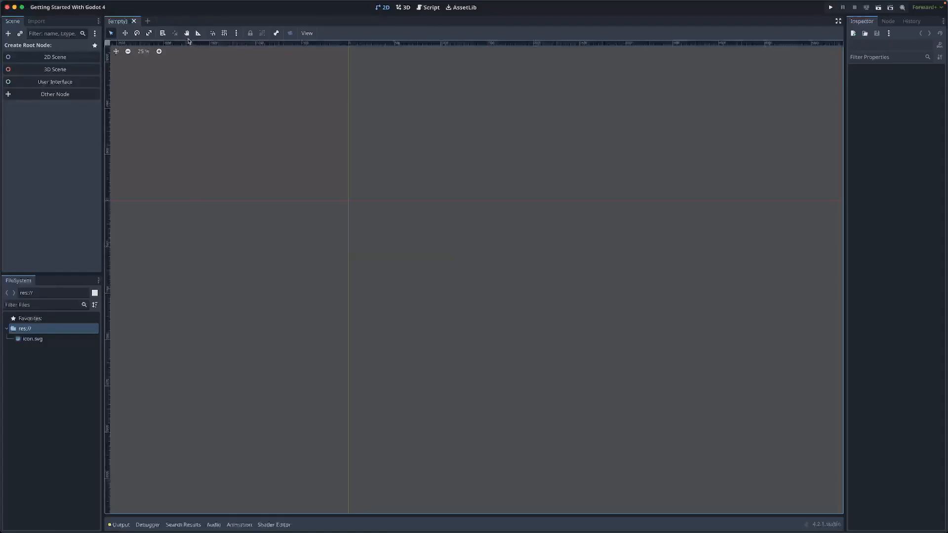
Shift the canvas slightly with the Pan tool and return to Select mode.
key(g)
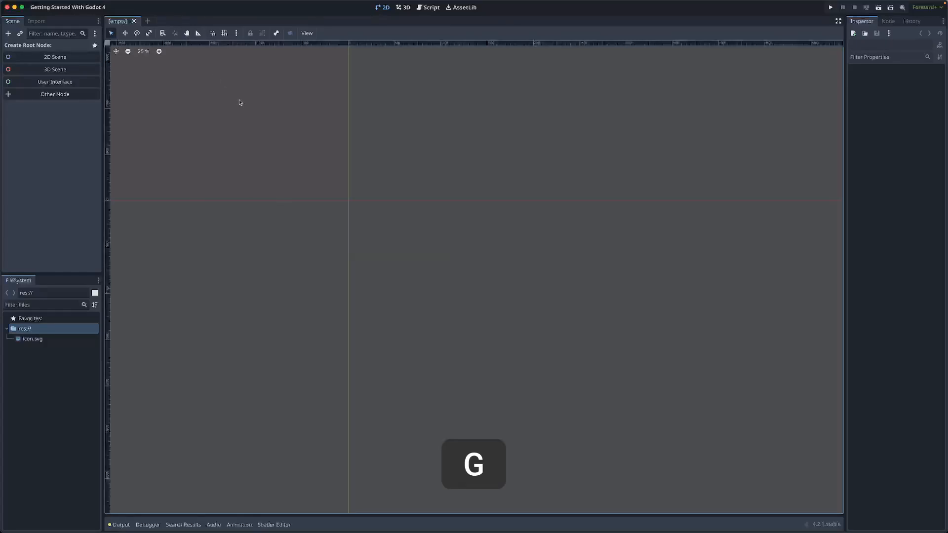
key(g)
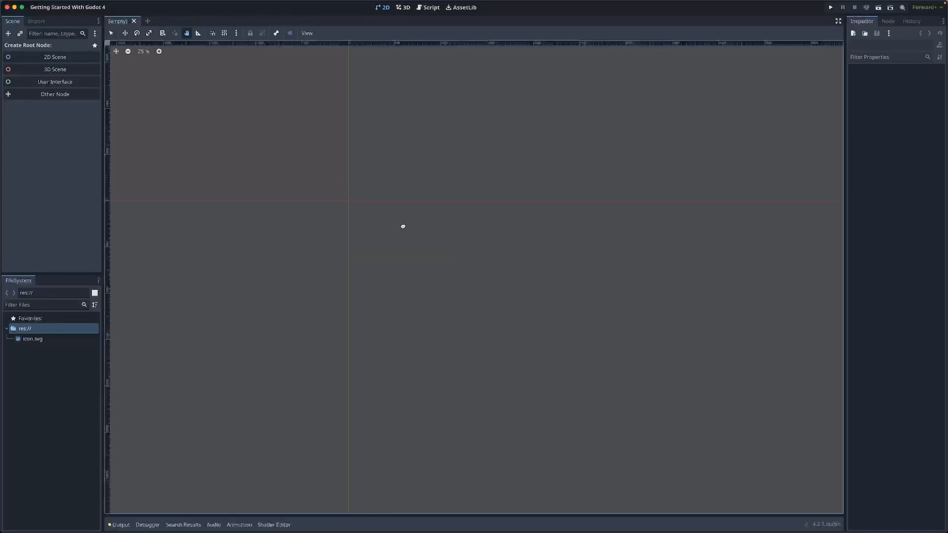
drag(400, 227, 429, 235)
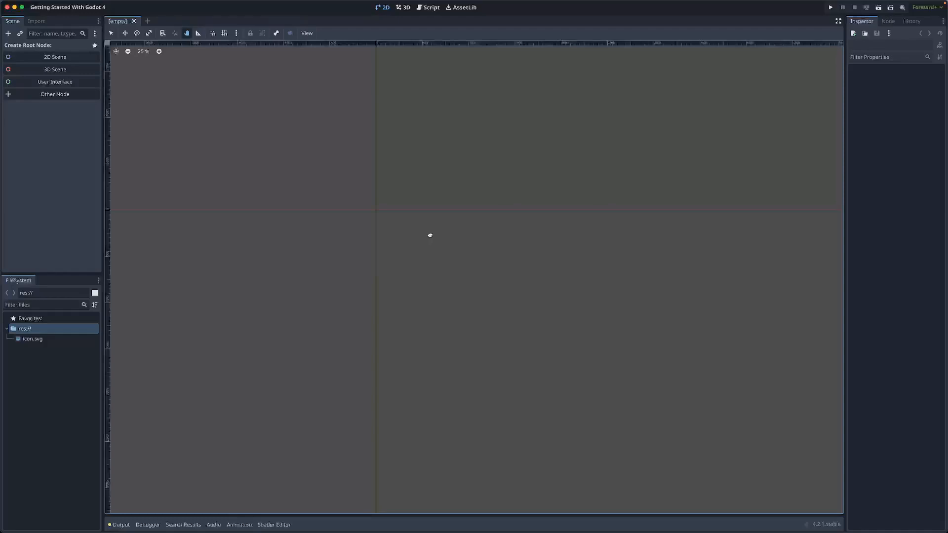
key(q)
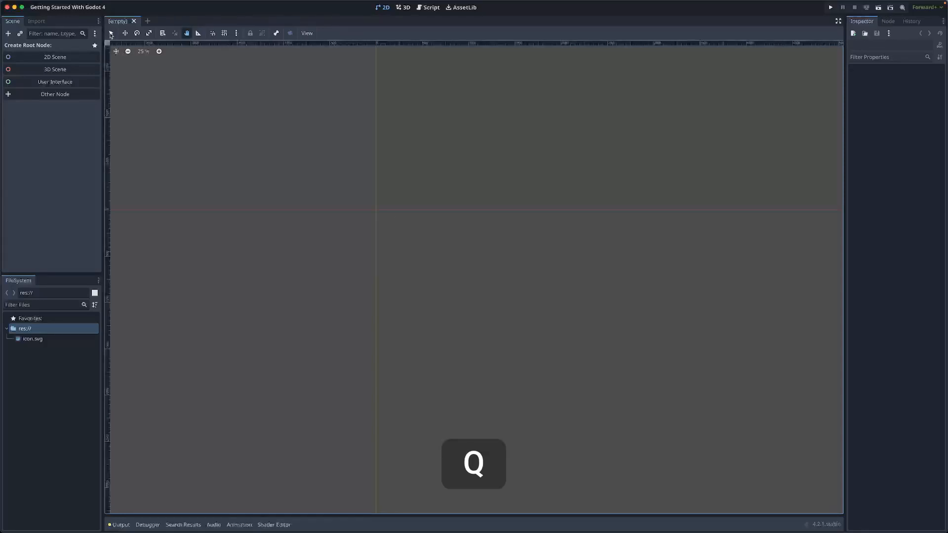
key(q)
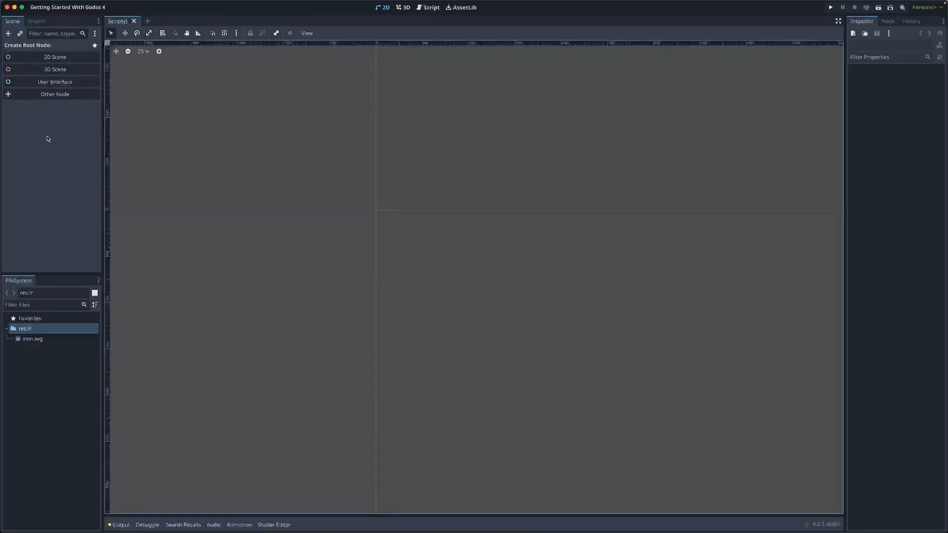
Look at the import settings, the node signals and groups, and the edit history.
click(36, 22)
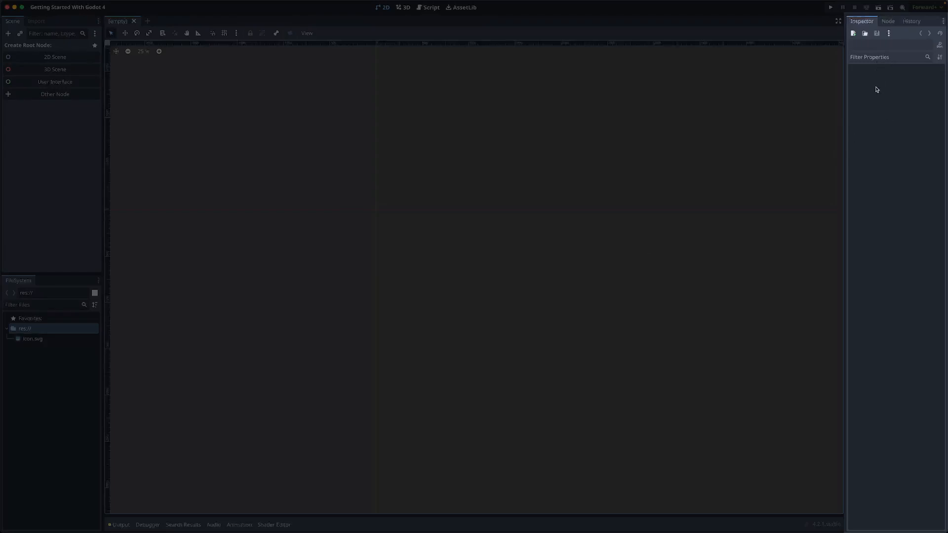
click(888, 21)
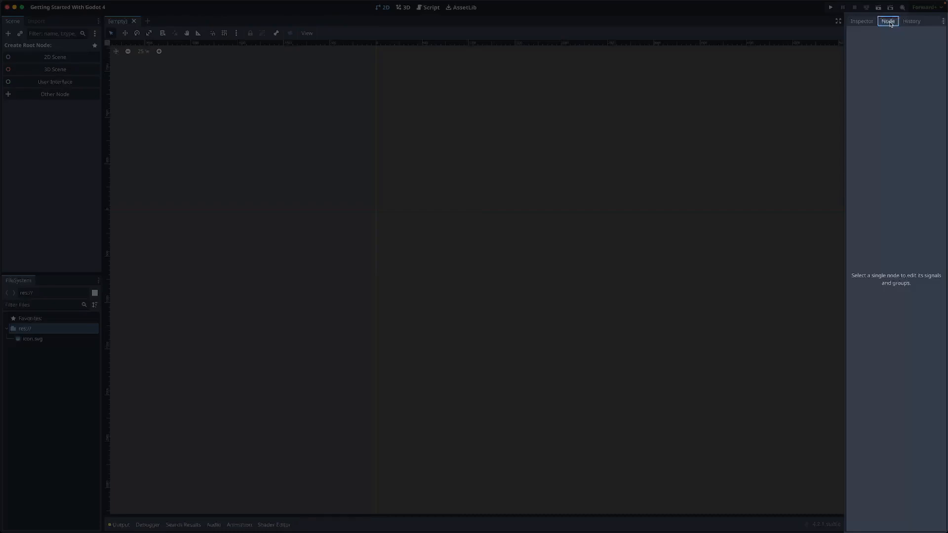
click(912, 22)
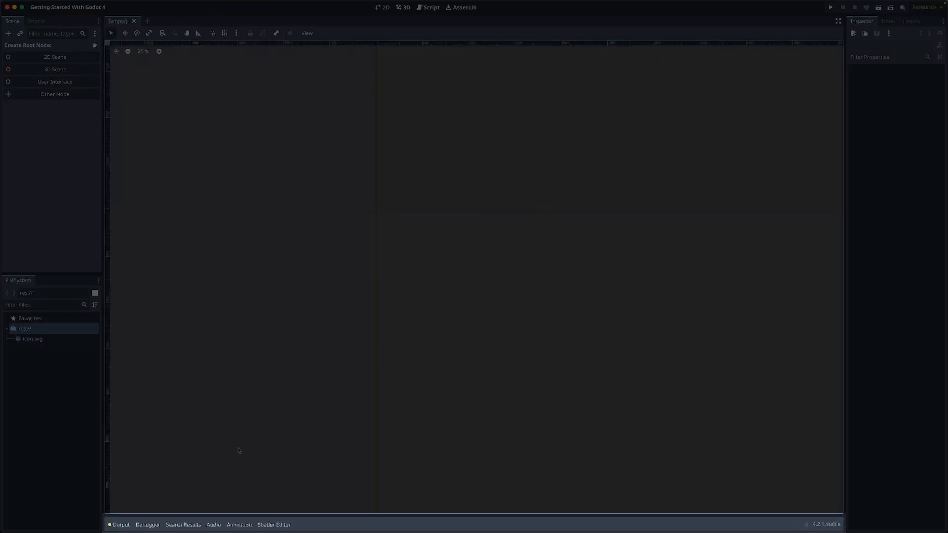
Examine the Output, Debugger, Search Results, Audio, Animation and Shader Editor views, and collapse them again.
click(121, 524)
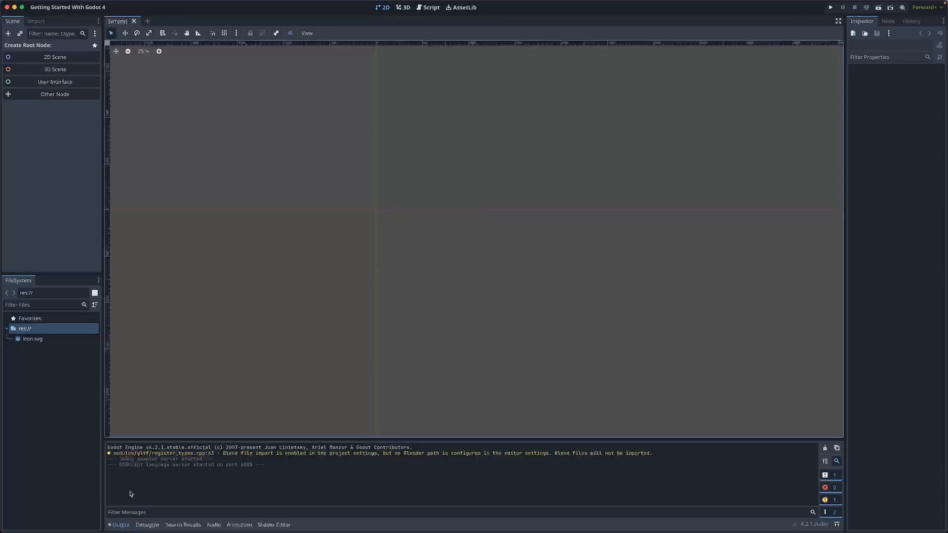
click(148, 525)
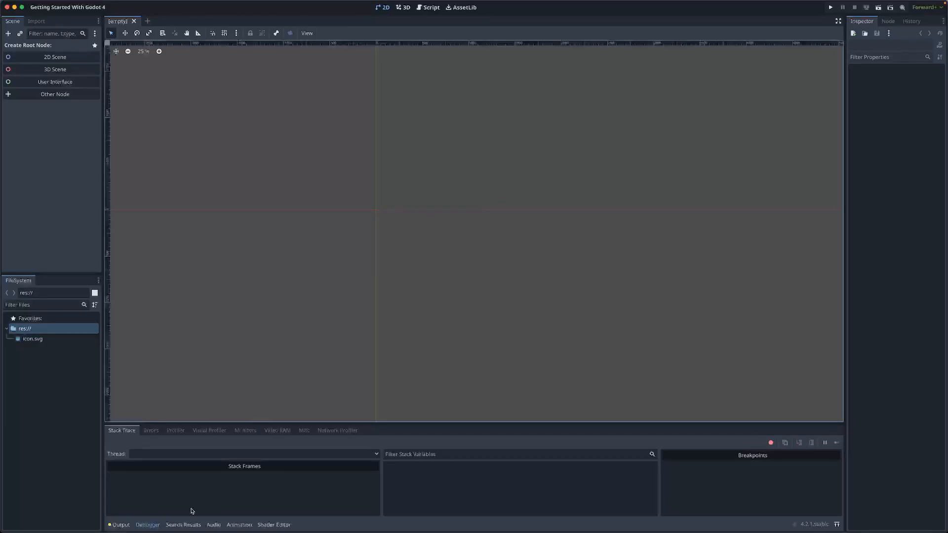
click(182, 525)
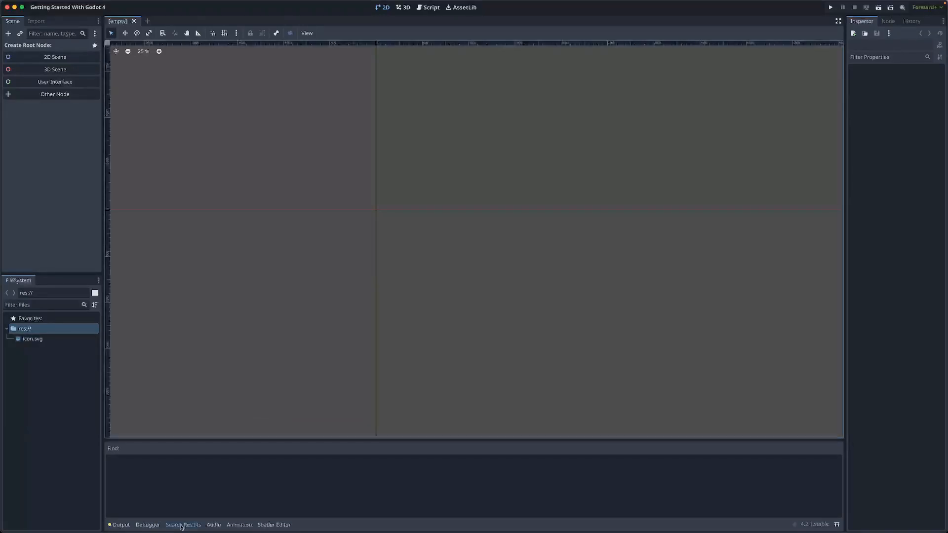
click(214, 525)
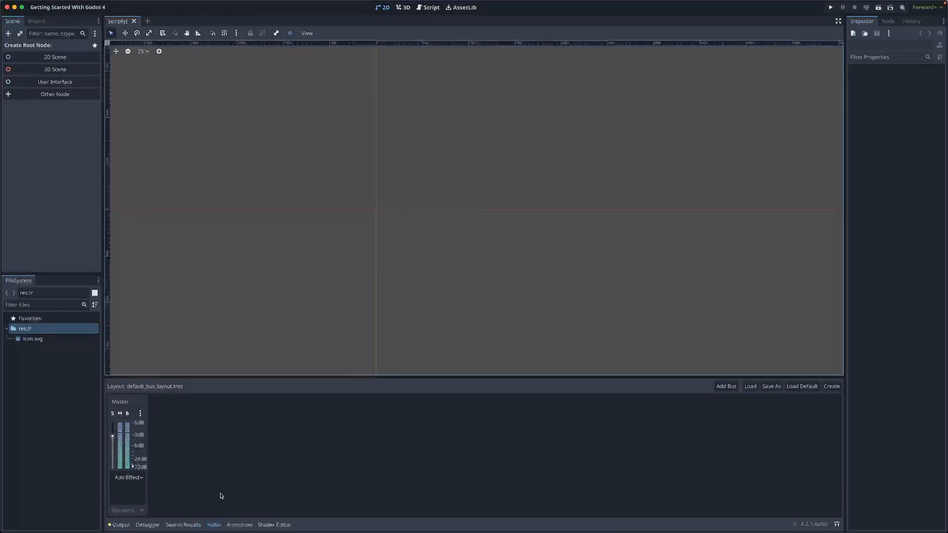
click(240, 525)
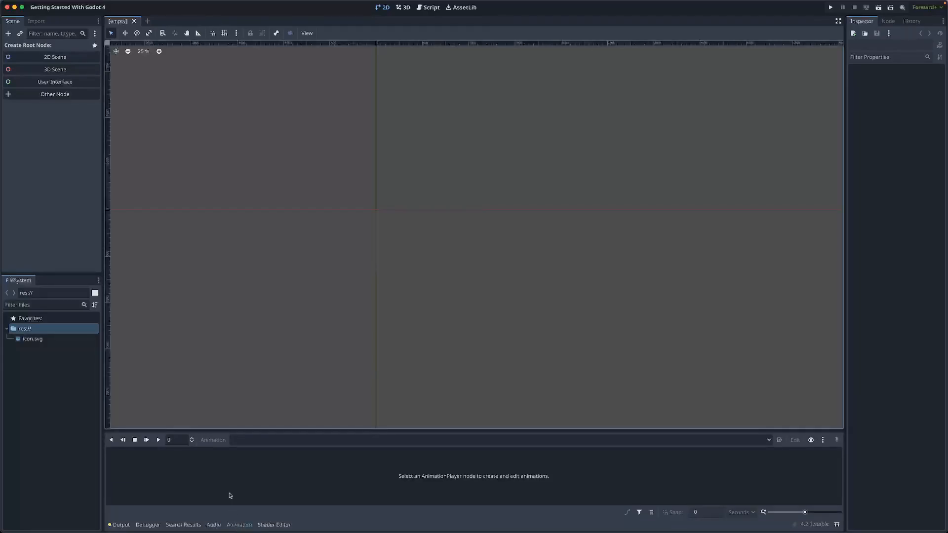
click(271, 526)
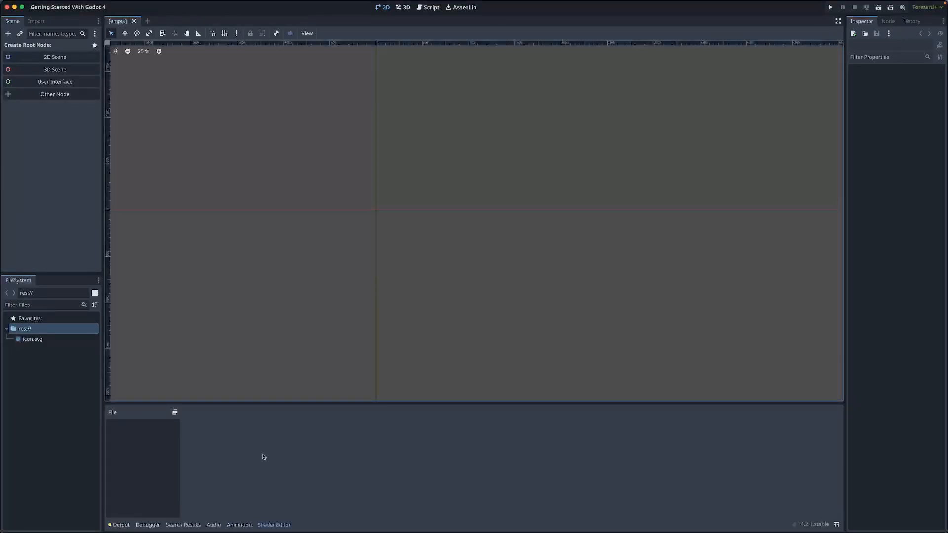
click(120, 526)
click(121, 525)
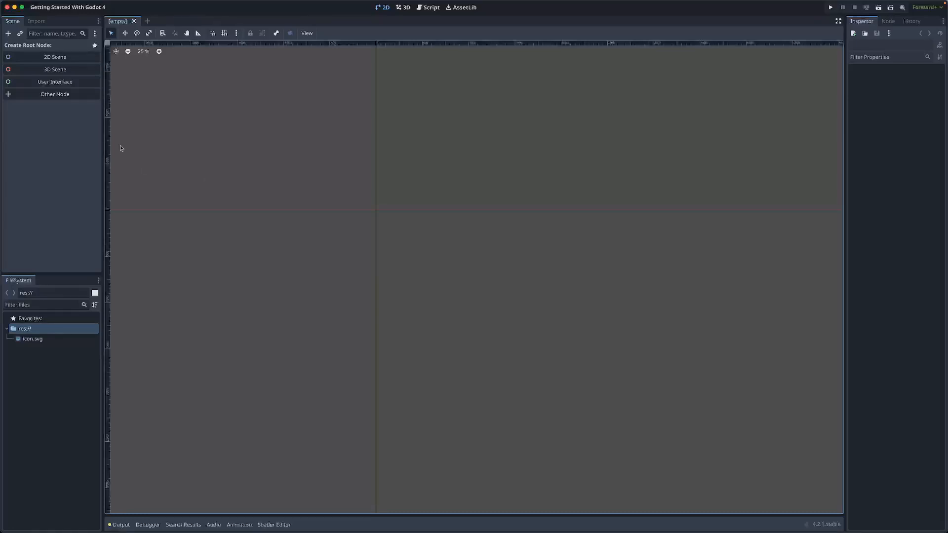
Create a 2D scene with a Node2D root and add a Sprite2D node as its child.
click(60, 57)
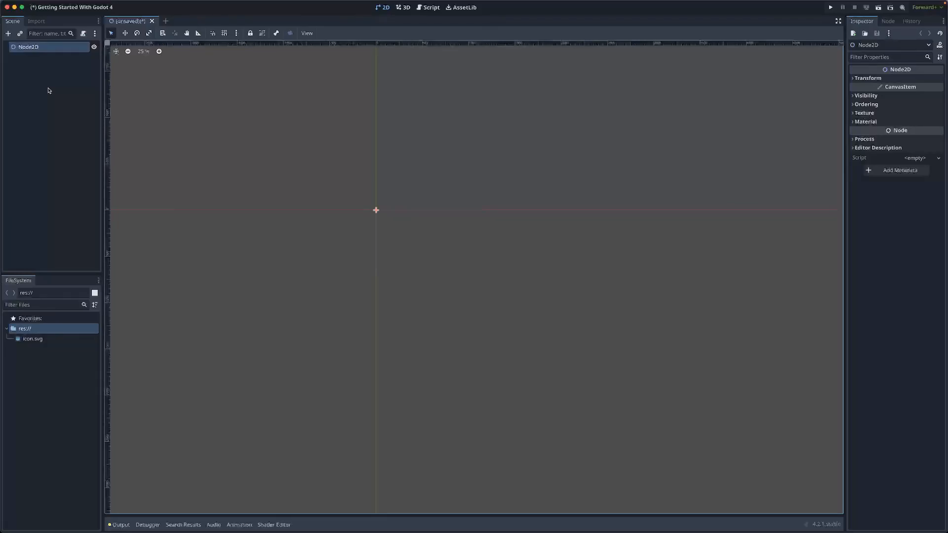
click(9, 35)
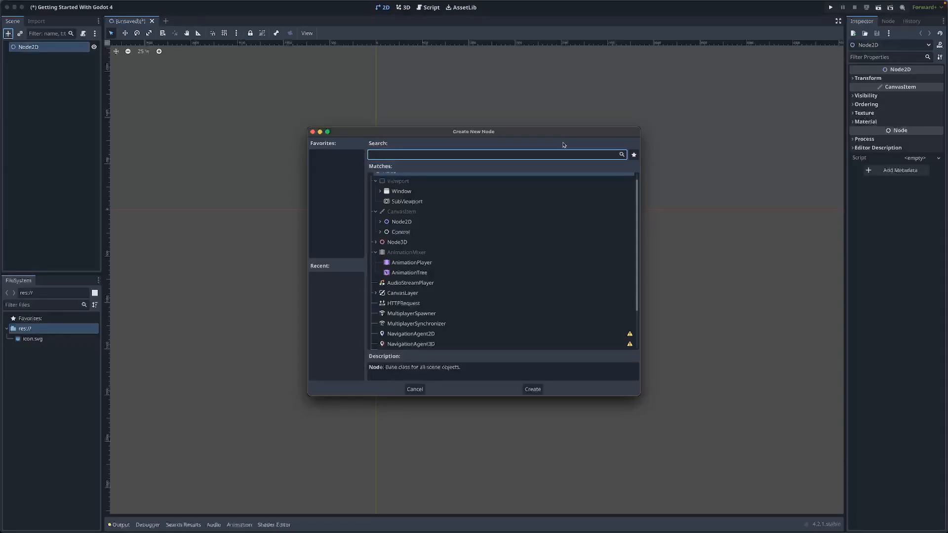
text(sprite)
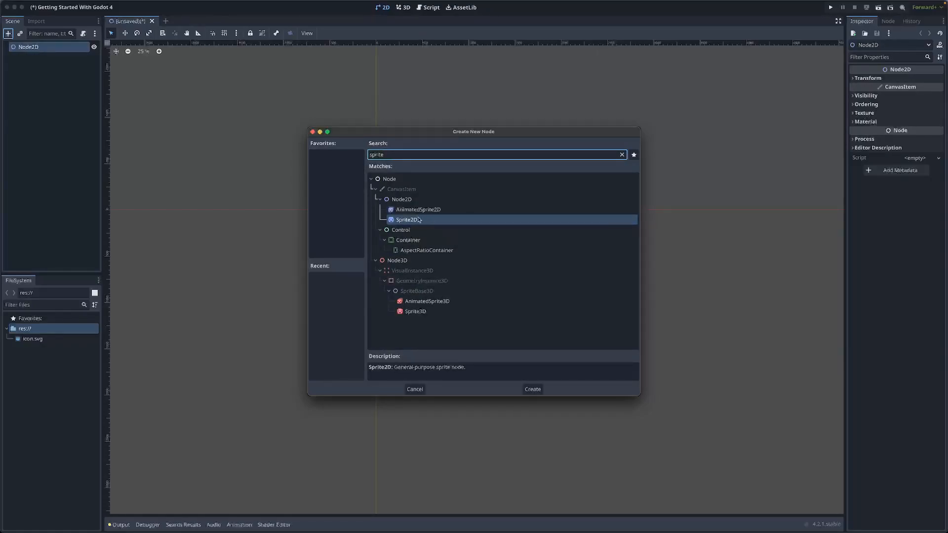
click(534, 390)
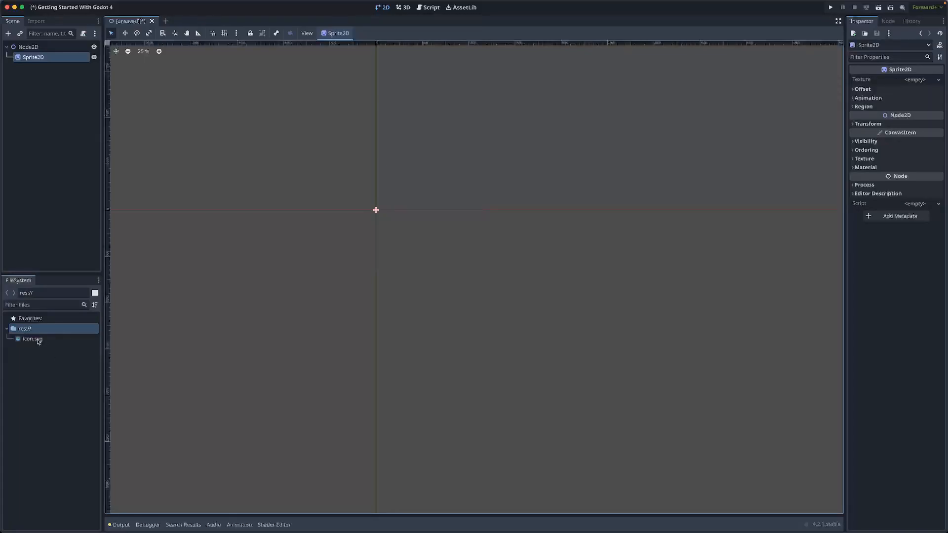
Assign icon.svg from the project files as the Sprite2D node's texture.
mouse_move(35, 341)
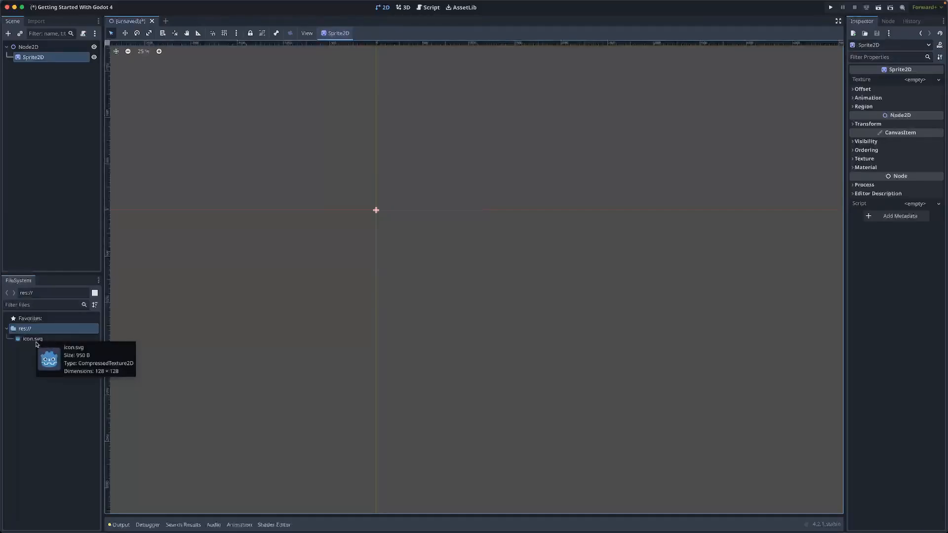
drag(31, 341, 913, 83)
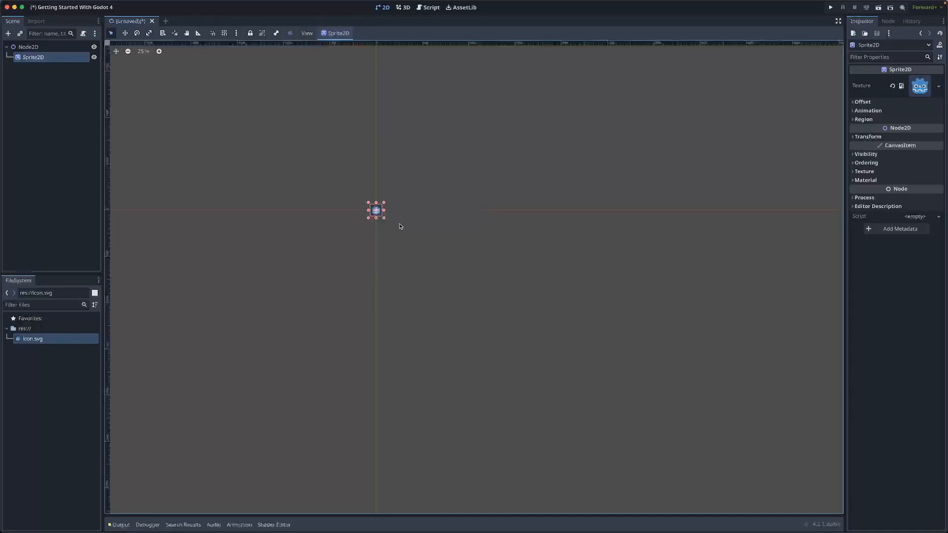
scroll(400, 226, up, 8)
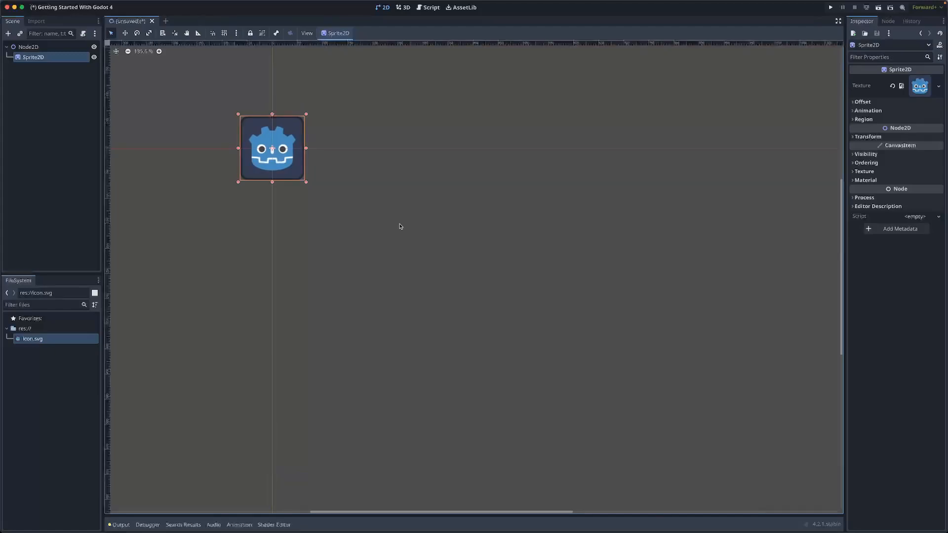
scroll(400, 226, right, 3)
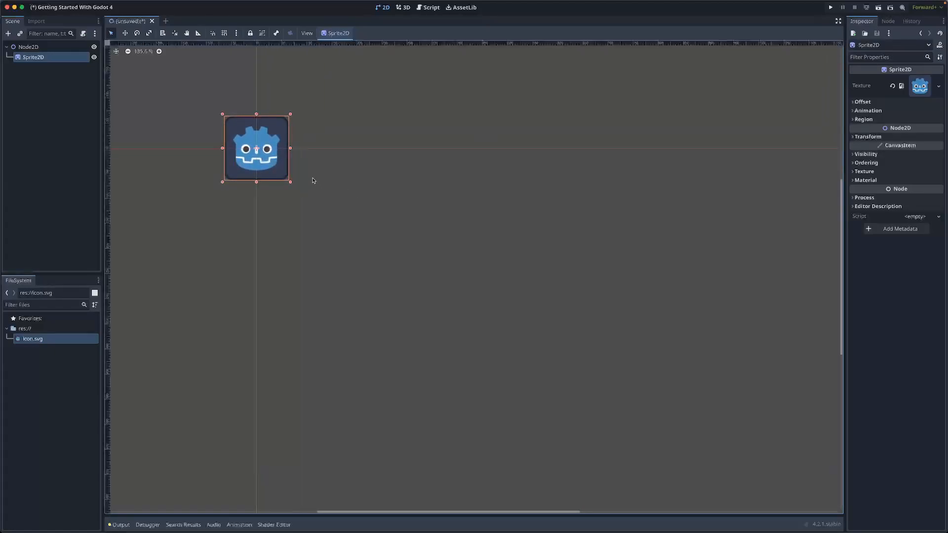
Move the Sprite2D freehand away from the origin and shift it slightly along single axes in Move mode, to about (477, 296).
drag(265, 160, 506, 303)
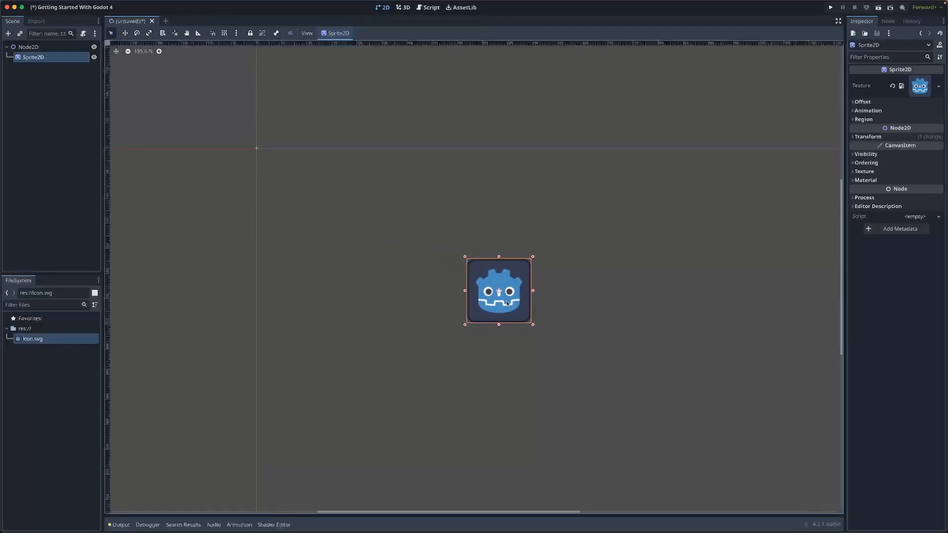
scroll(592, 270, right, 3)
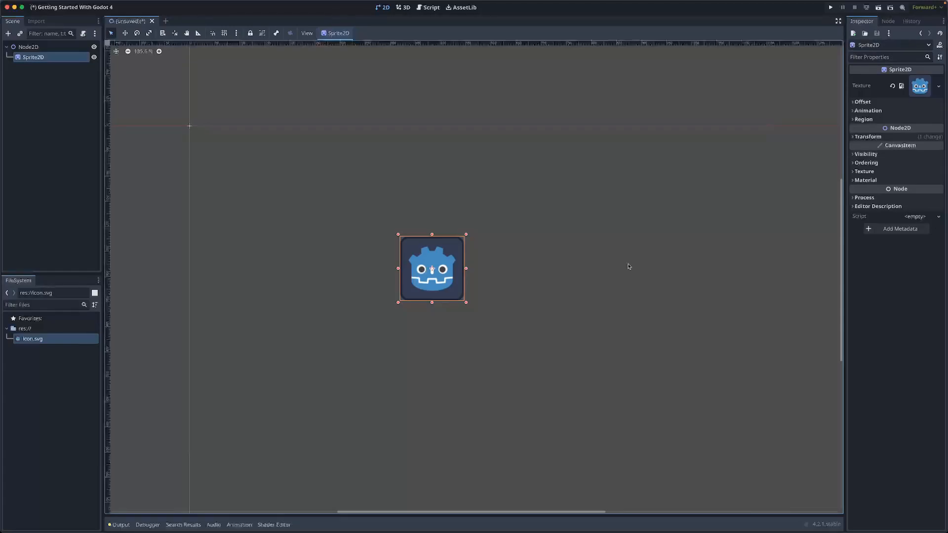
key(w)
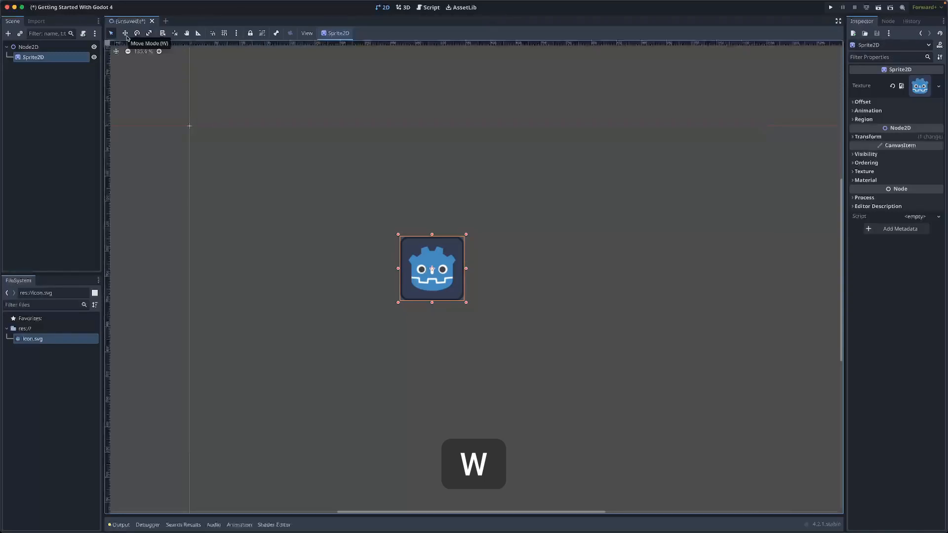
mouse_move(441, 235)
mouse_down()
mouse_move(571, 235)
mouse_move(437, 235)
mouse_up()
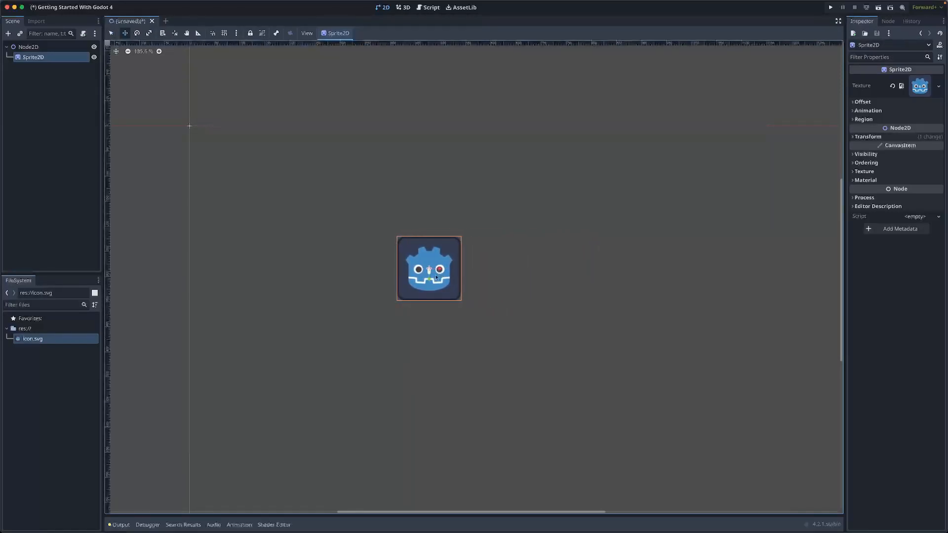
mouse_move(438, 276)
mouse_down()
mouse_move(429, 315)
mouse_move(429, 286)
mouse_up()
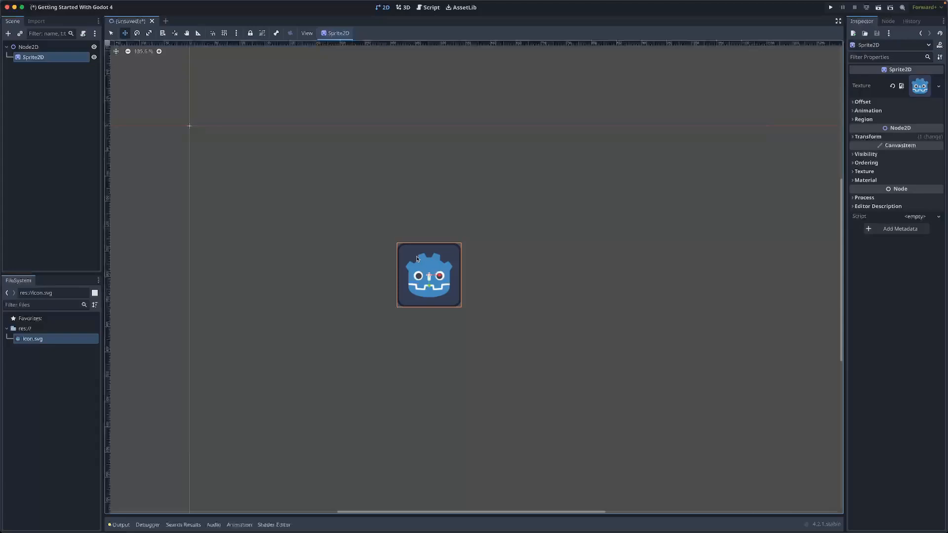
mouse_move(417, 258)
mouse_down()
mouse_move(395, 232)
mouse_move(430, 273)
mouse_move(408, 237)
mouse_move(423, 269)
mouse_move(417, 257)
mouse_up()
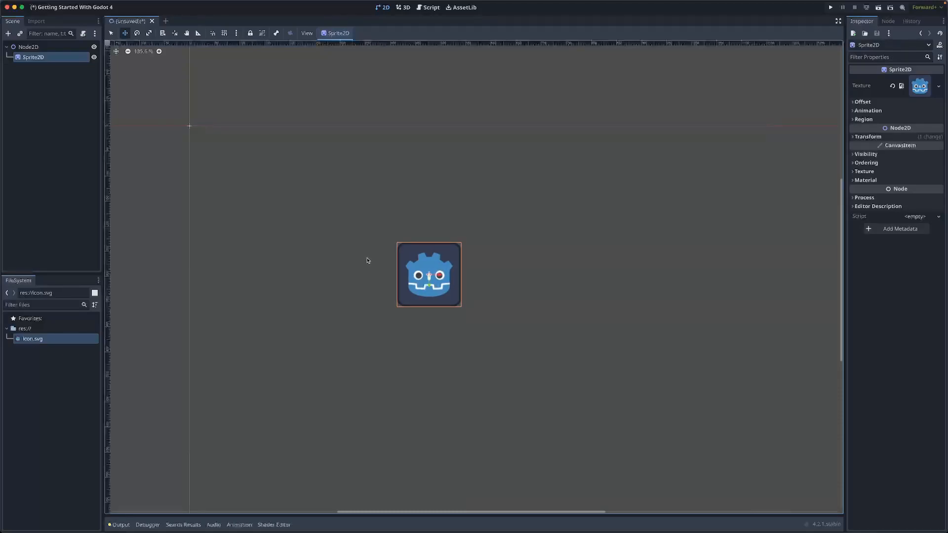
Try rotating the sprite freehand in Rotate mode and undo the rotation.
key(e)
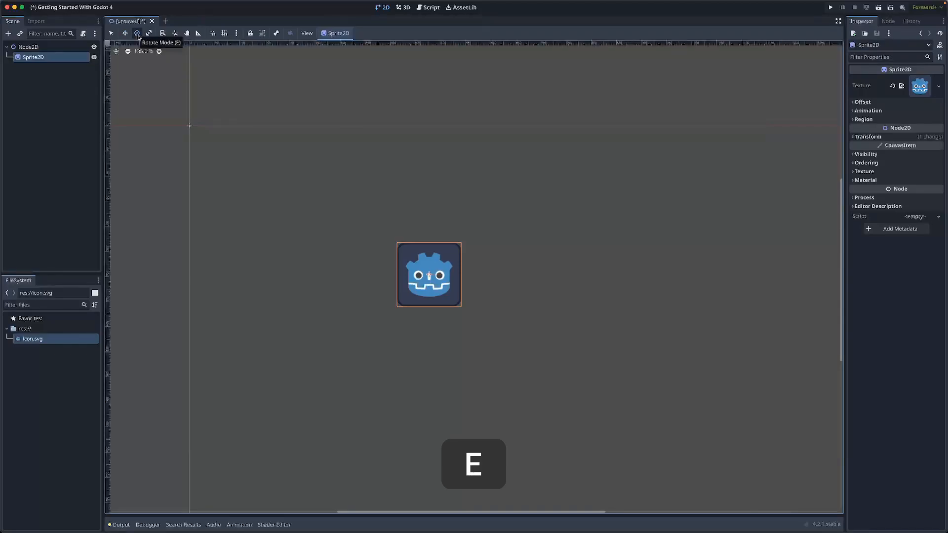
drag(459, 242, 498, 256)
key(super+z)
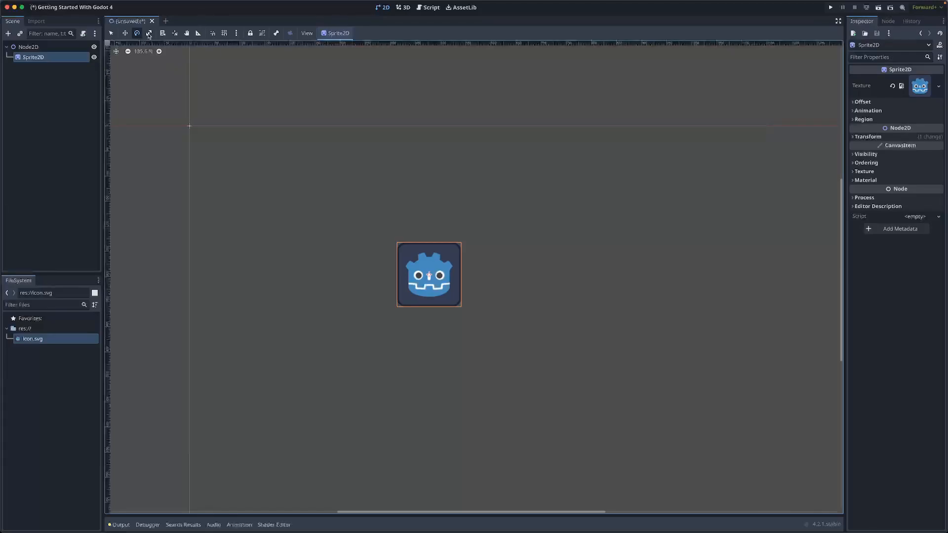
Scale the sprite freehand in Scale mode to about 0.903 horizontally and 1.097 vertically.
key(s)
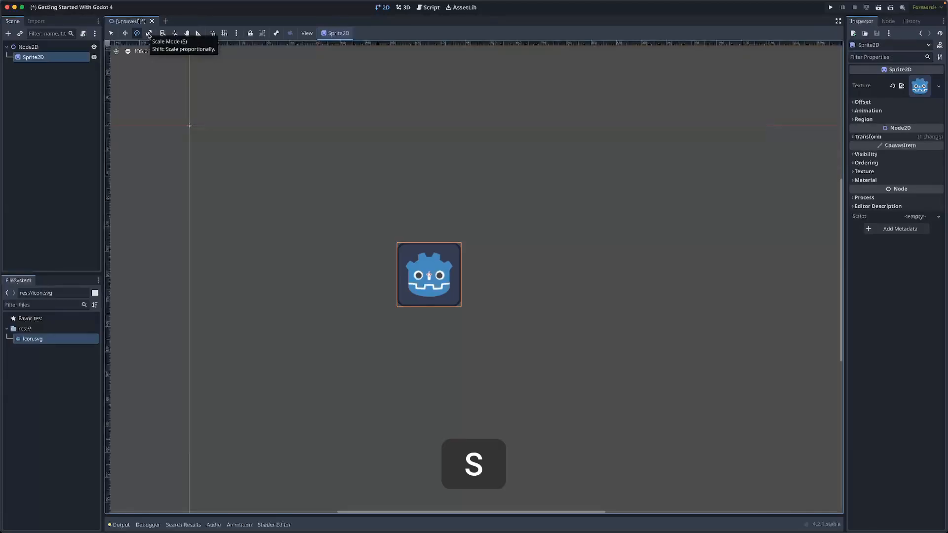
click(149, 33)
drag(437, 276, 401, 262)
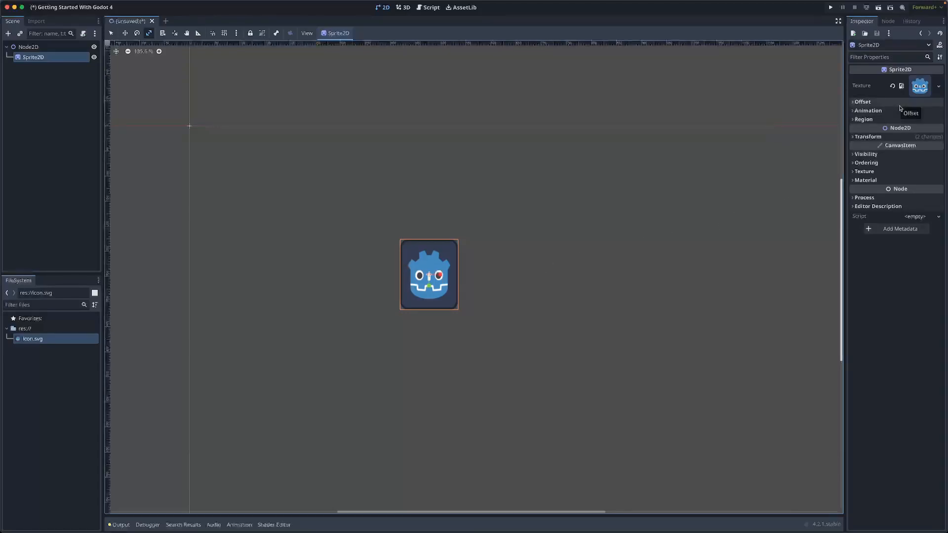
Set the Sprite2D's transform position to x 200 px and y 200 px.
click(887, 136)
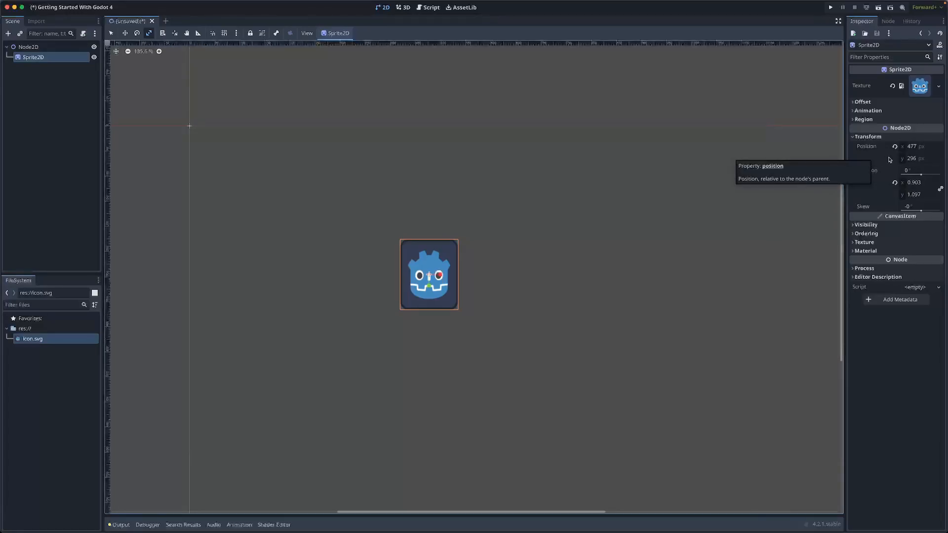
click(914, 147)
text(200)
key(Return)
key(Tab)
text(200)
key(Return)
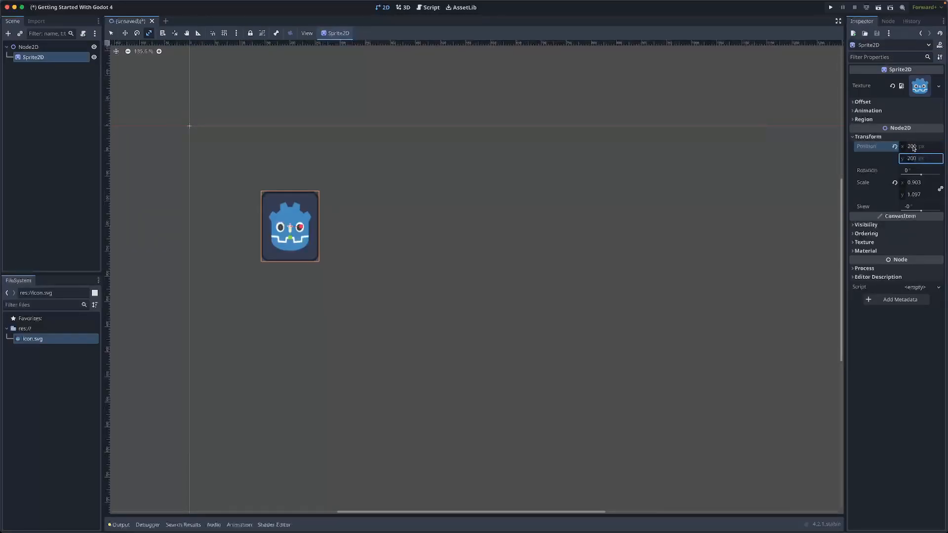
Try a sprite rotation of about -34.3°, and reset the rotation and scale to their defaults.
drag(921, 175, 928, 176)
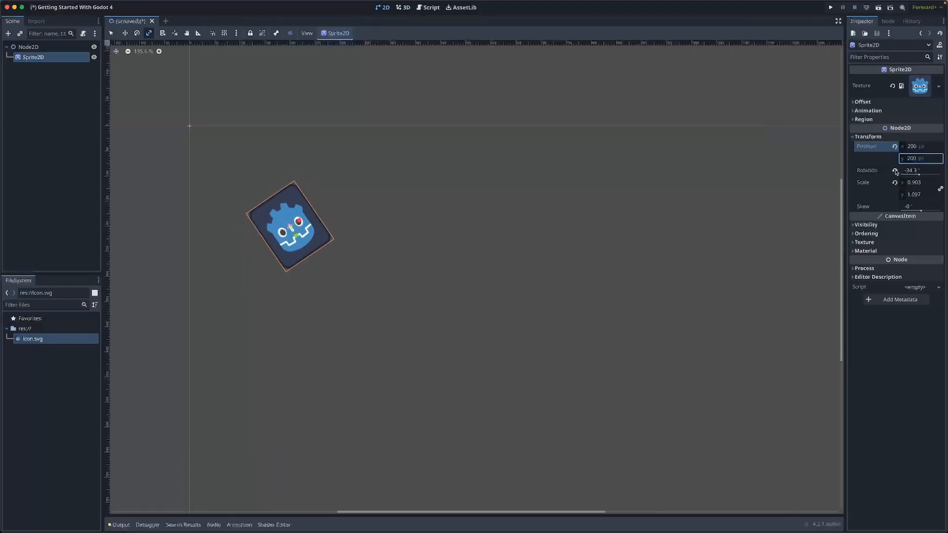
click(895, 170)
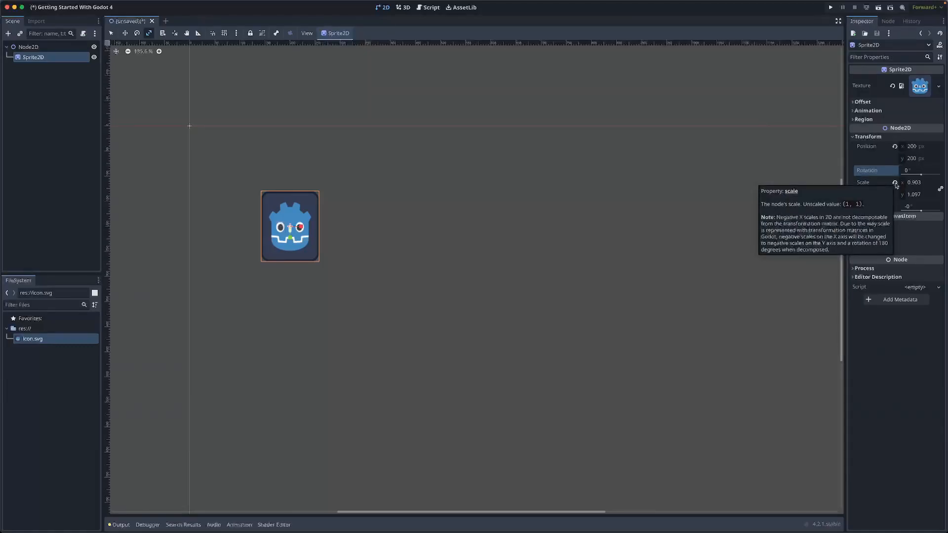
click(895, 183)
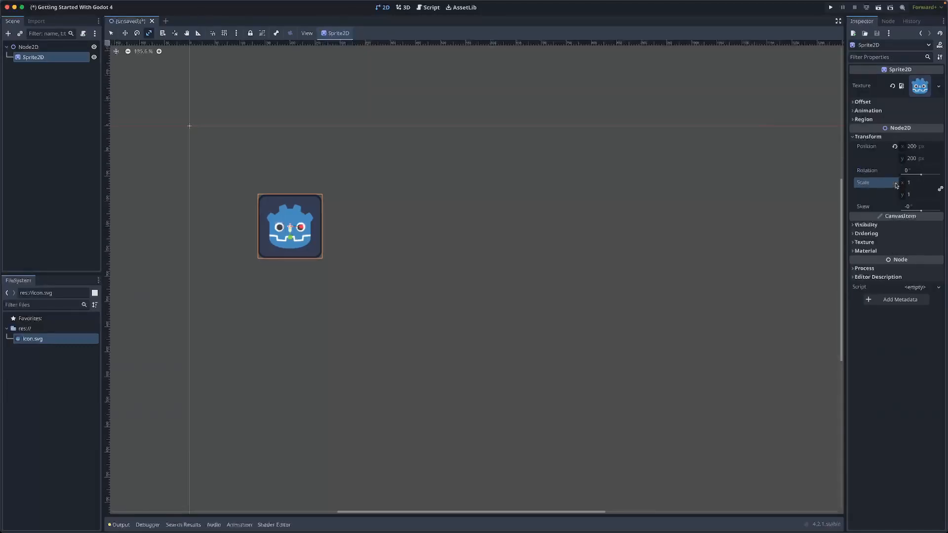
Look at the Sprite2D's signals and step back and forth through its skew, scale, rotation and position entries in the edit history.
click(888, 21)
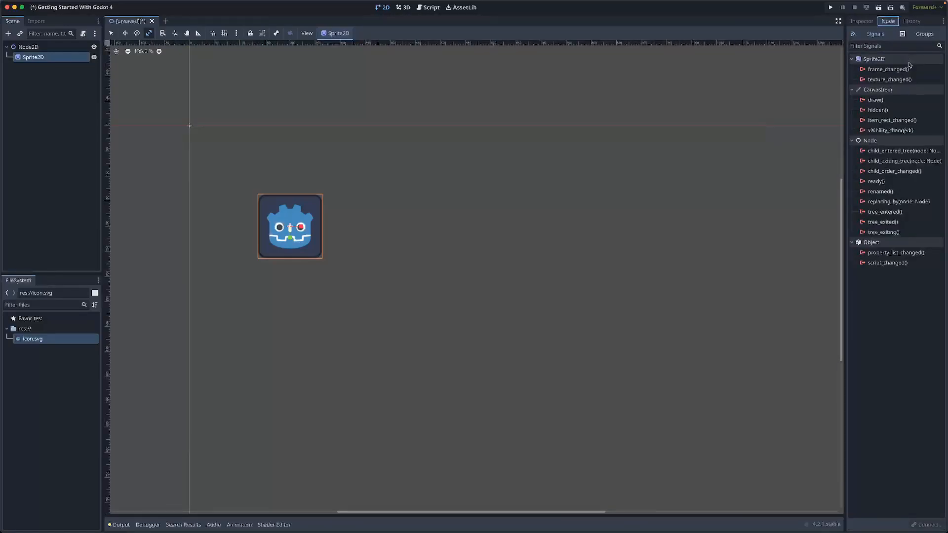
click(913, 22)
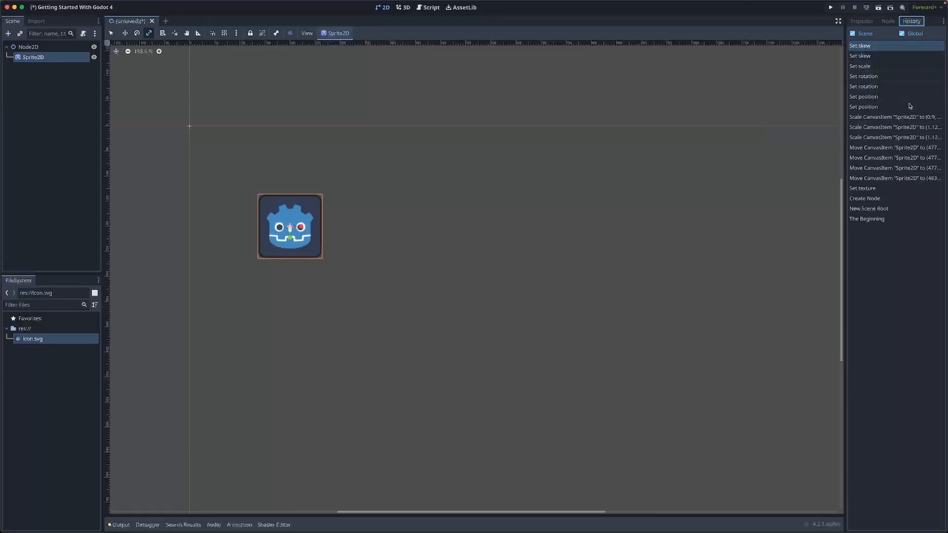
click(902, 56)
click(893, 65)
click(889, 76)
click(890, 87)
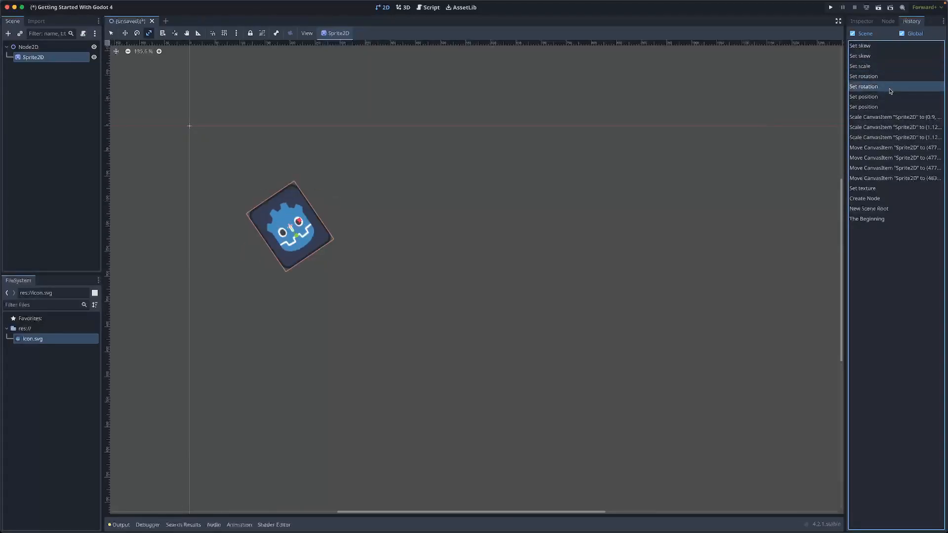
click(891, 106)
click(891, 97)
click(890, 88)
click(891, 97)
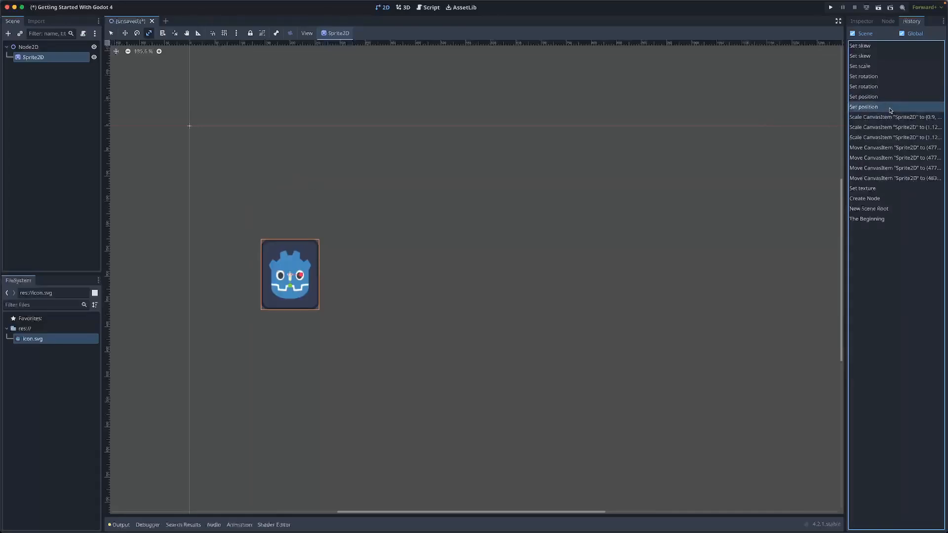
click(891, 89)
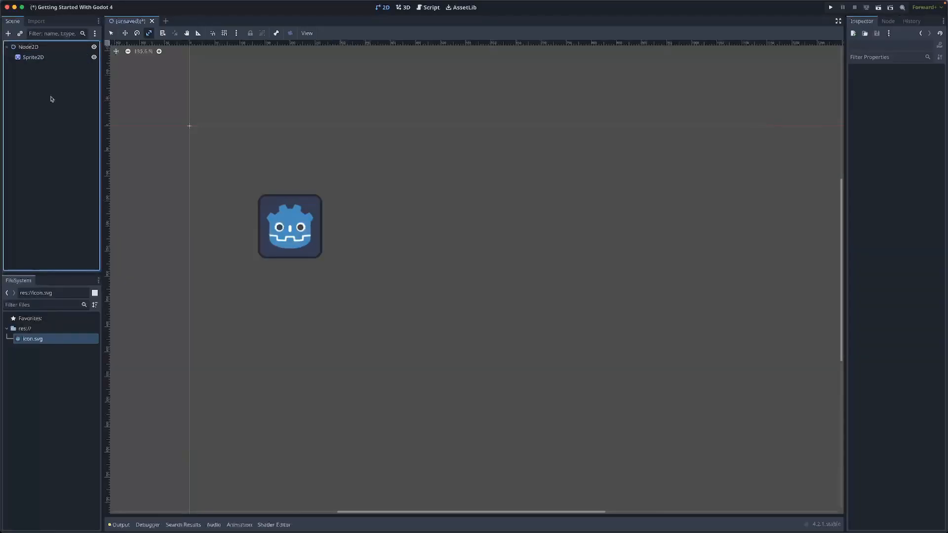
Rename the root Node2D to Player and save the scene as player.tscn in the project root folder.
double_click(35, 47)
text(Player)
key(Return)
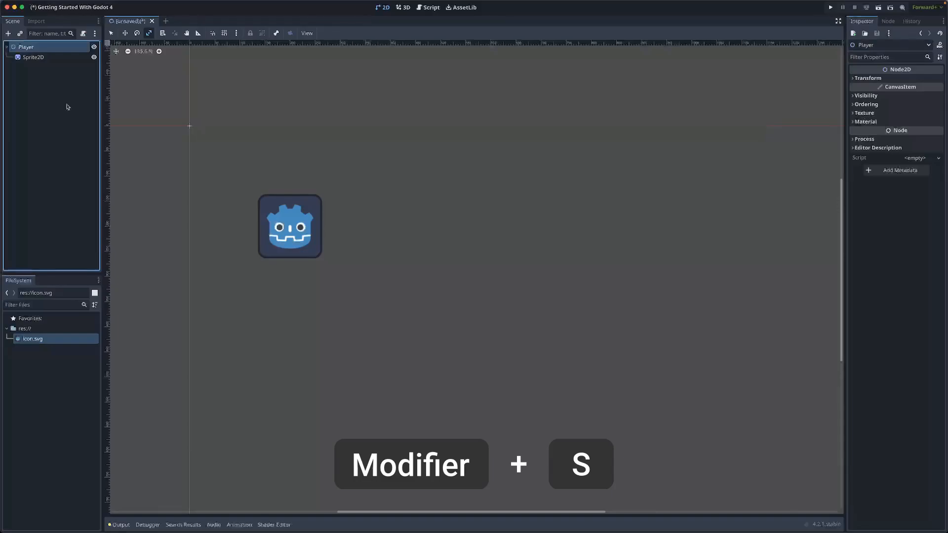
key(super+s)
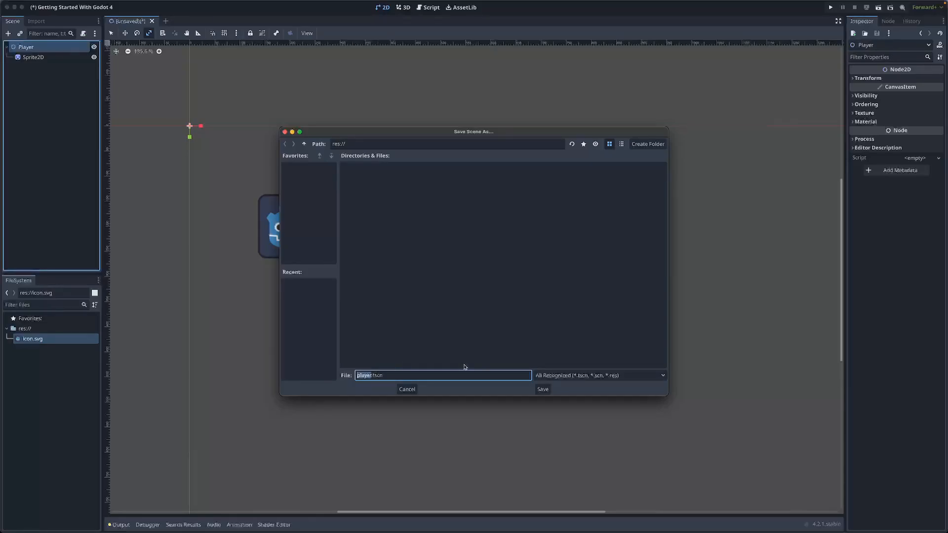
click(545, 390)
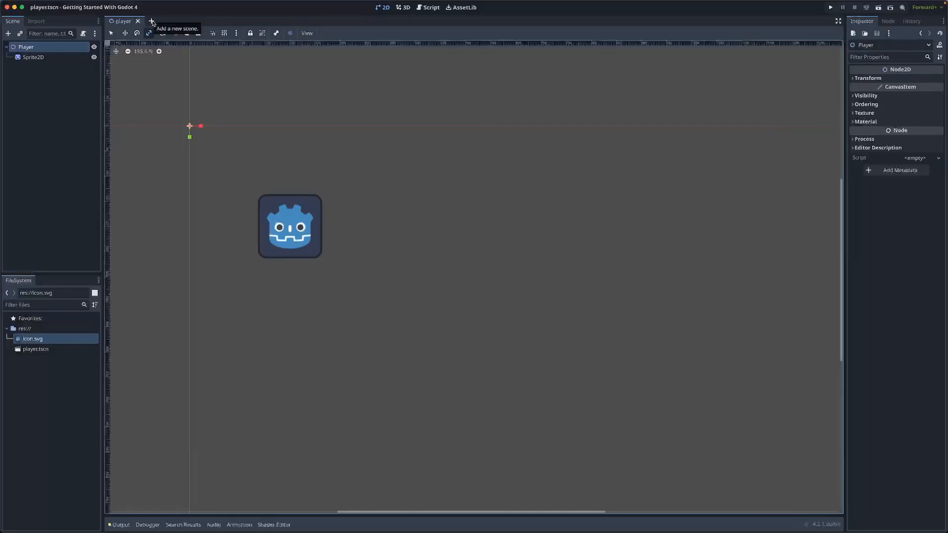
Add a new 2D scene and rename its root node to Main.
key(super+n)
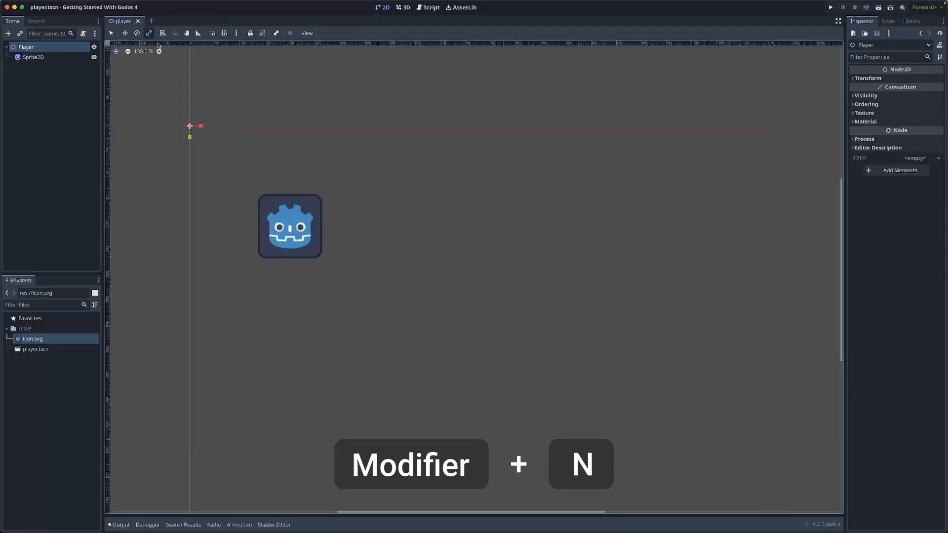
click(152, 22)
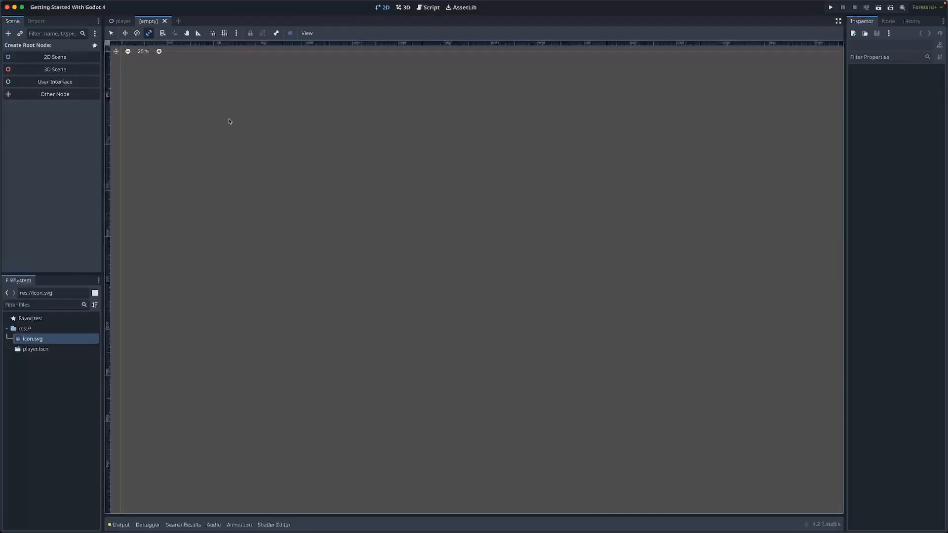
click(69, 61)
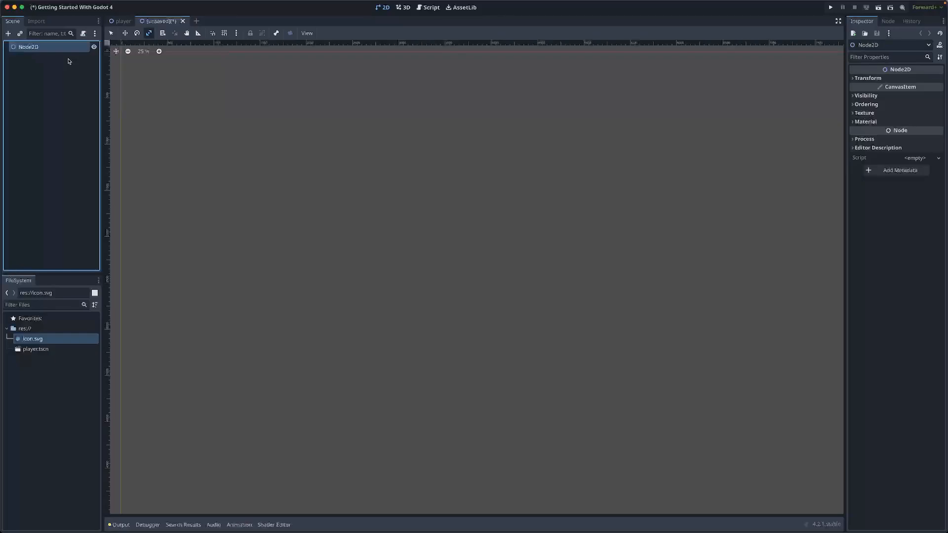
key(F2)
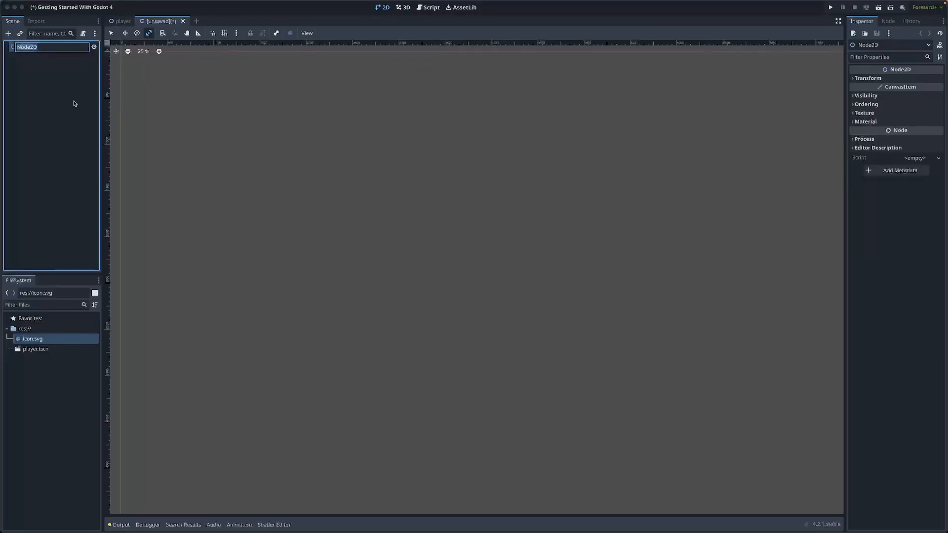
text(Main)
key(Return)
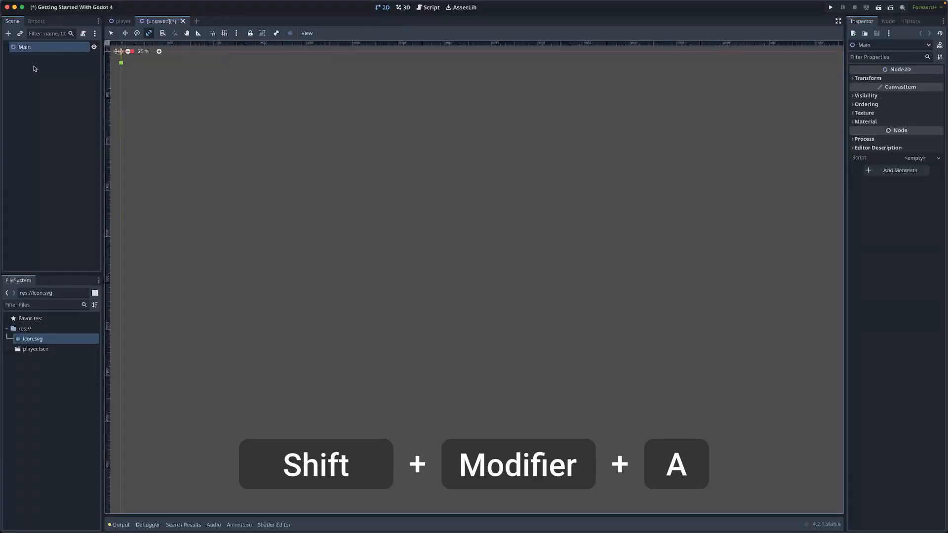
Instantiate player.tscn as a child of the Main node and save the scene as main.tscn.
click(20, 34)
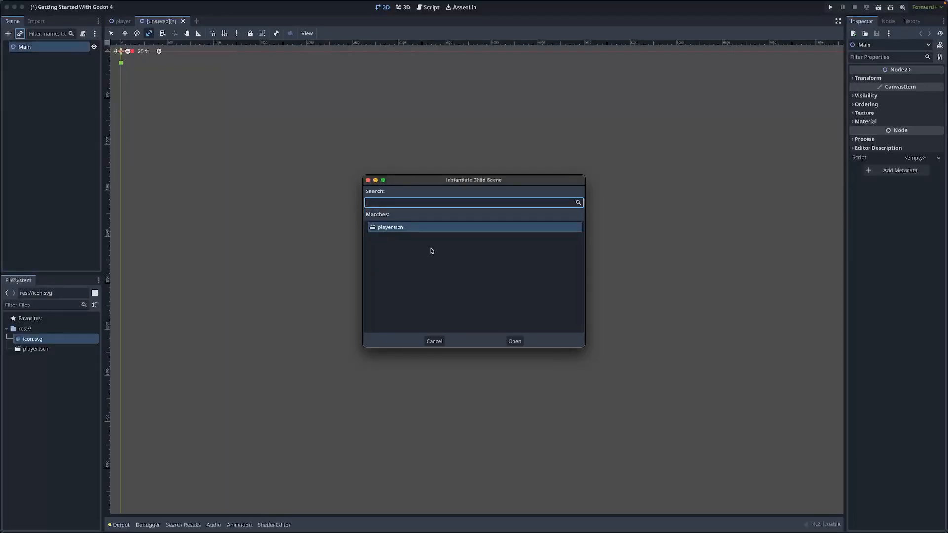
click(407, 231)
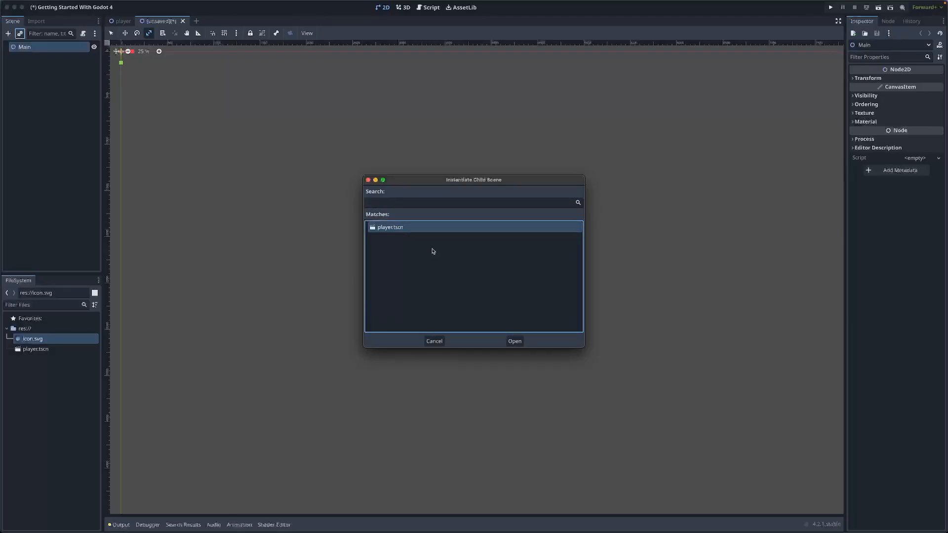
click(514, 341)
scroll(323, 217, left, 5)
scroll(323, 218, up, 5)
scroll(327, 219, up, 6)
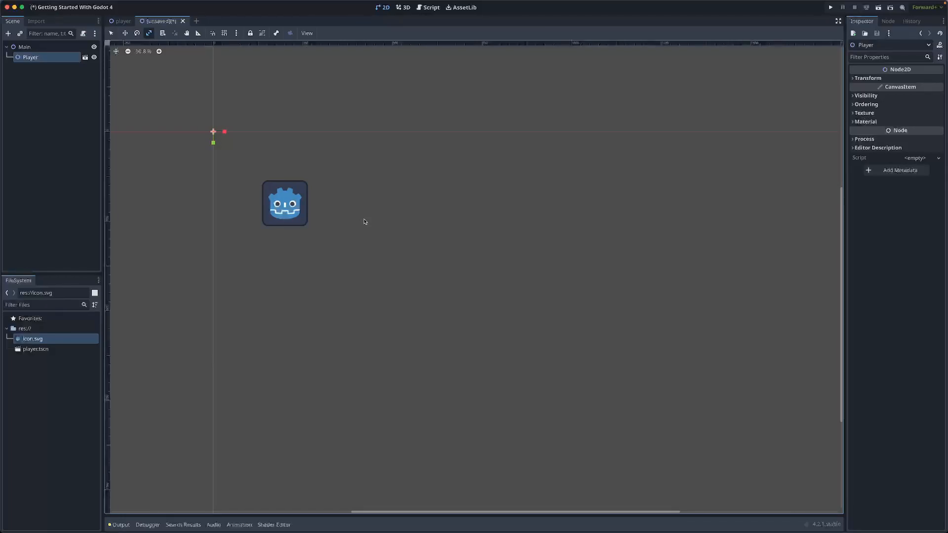
key(ctrl+s)
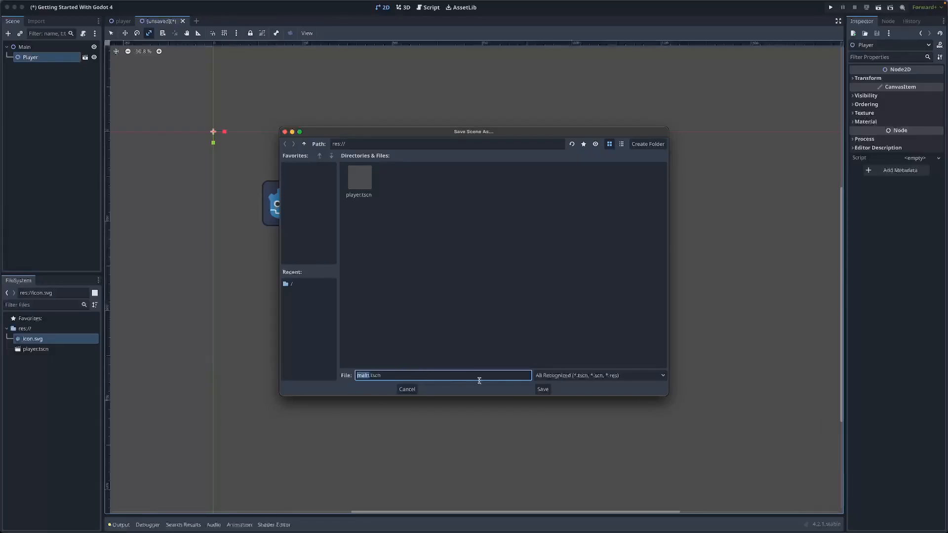
click(543, 389)
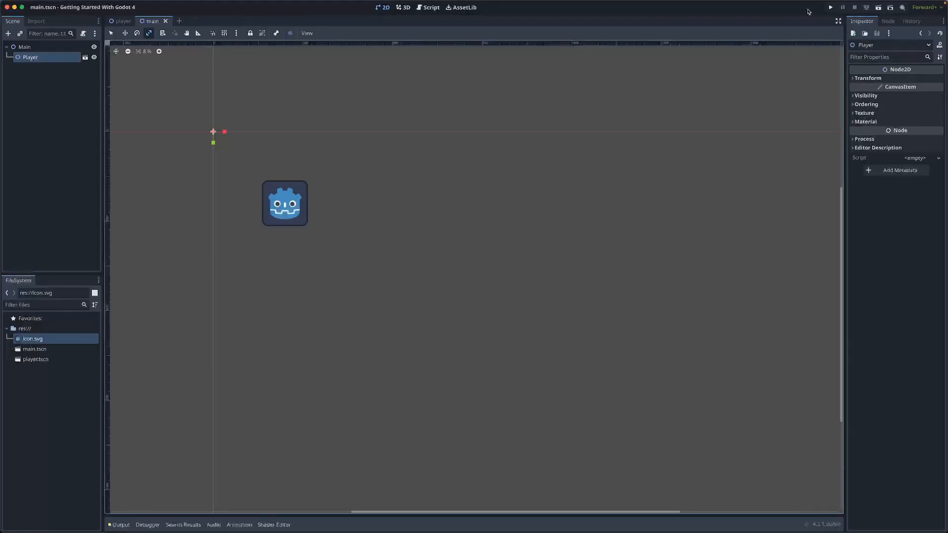
Run the project with the current scene selected as its main scene, and move the game window up slightly.
click(829, 8)
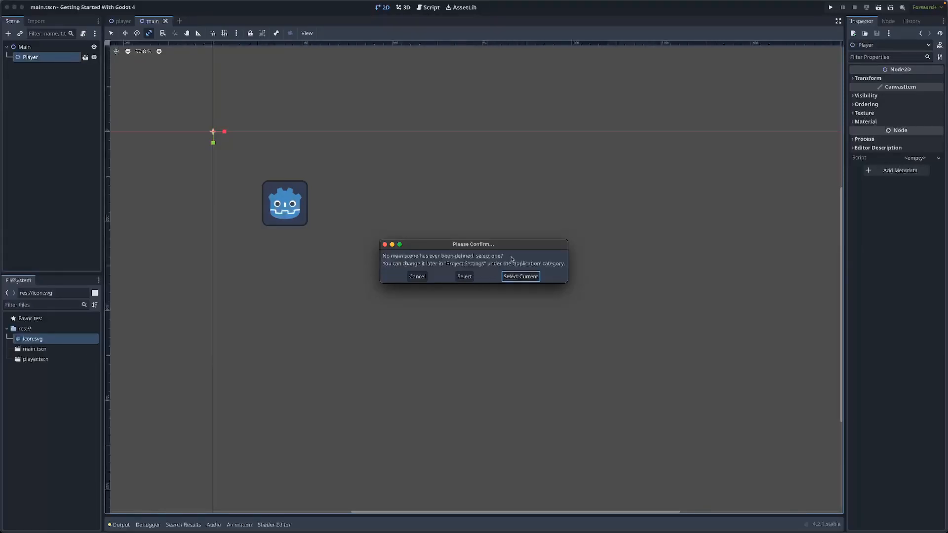
click(523, 277)
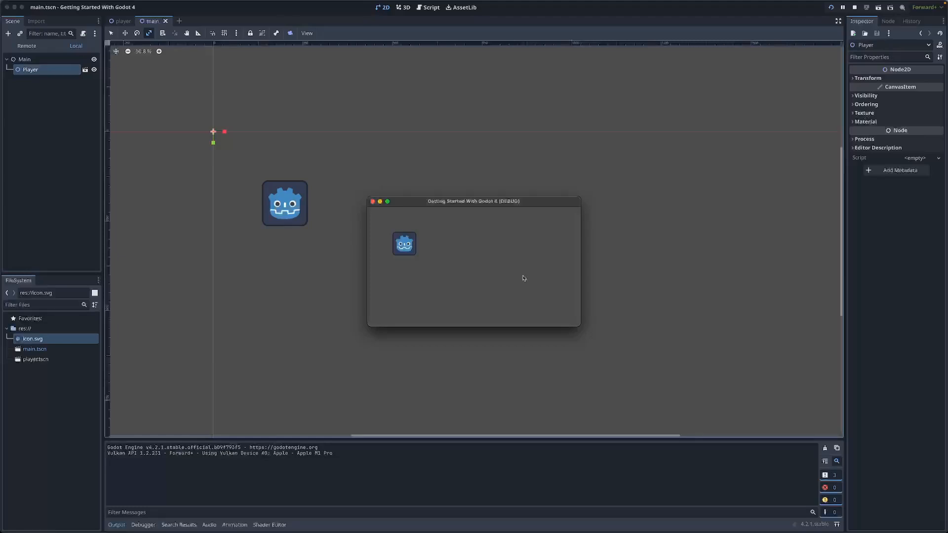
mouse_move(530, 205)
mouse_down()
mouse_move(526, 180)
mouse_move(529, 191)
mouse_up()
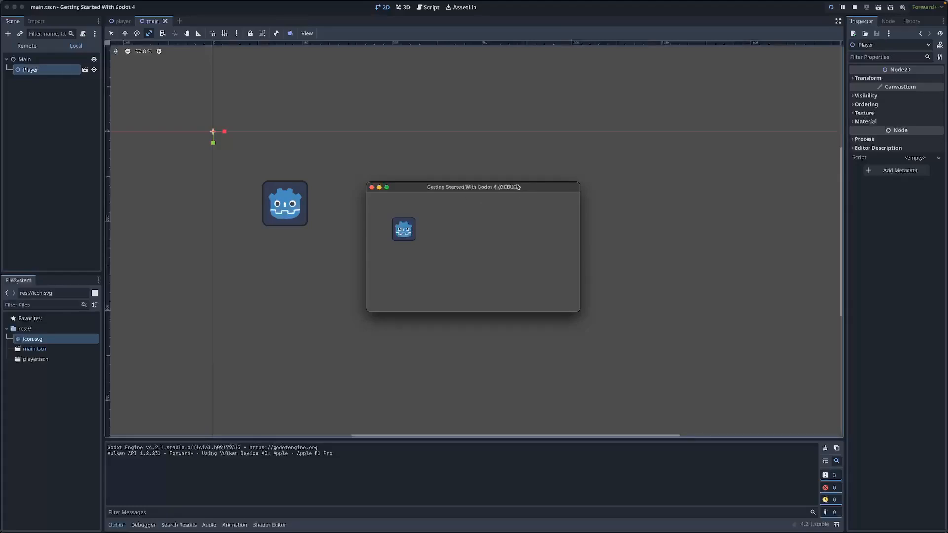